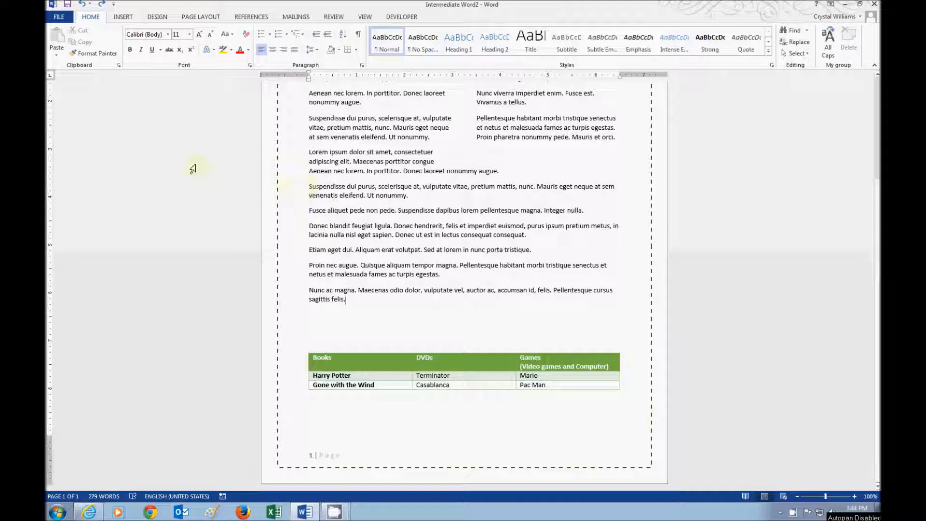
Step: Search Office.com Clip Art for "library" and insert the photo of a man sitting on a library shelf reading a book
click(121, 18)
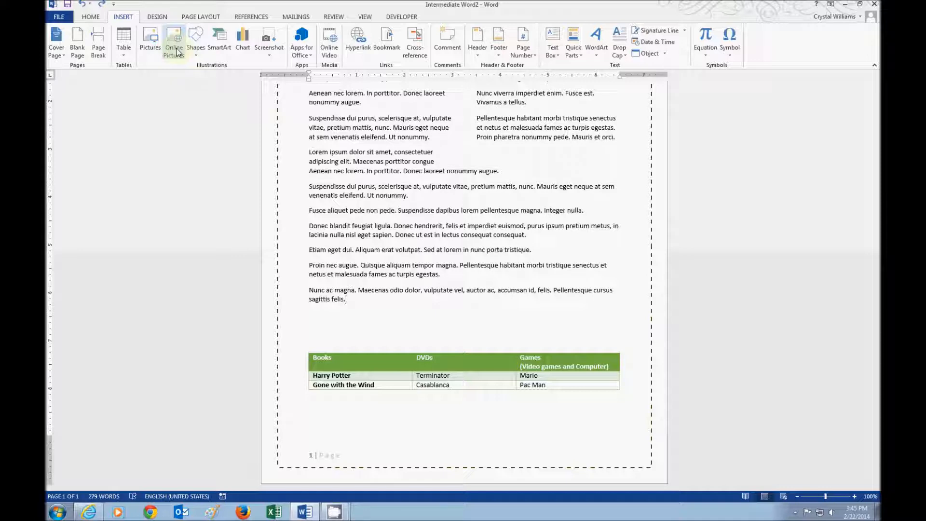
click(175, 50)
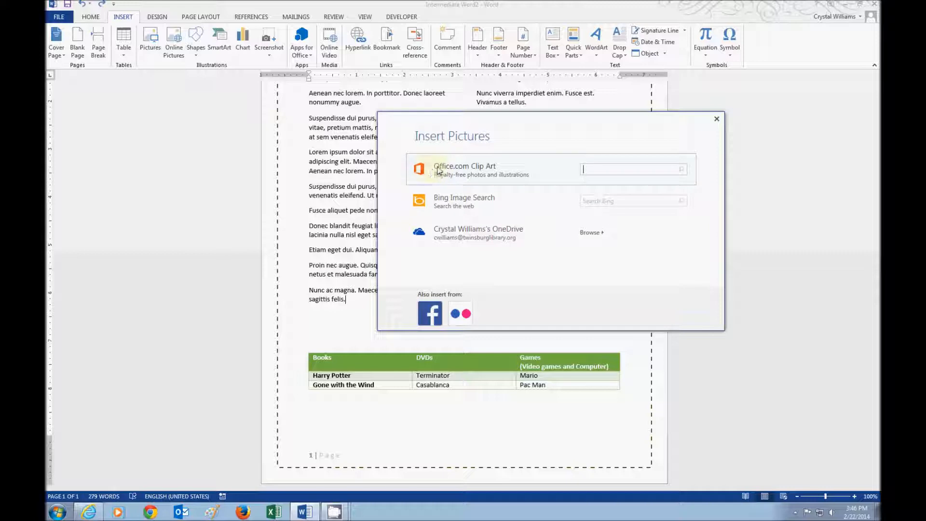
click(606, 169)
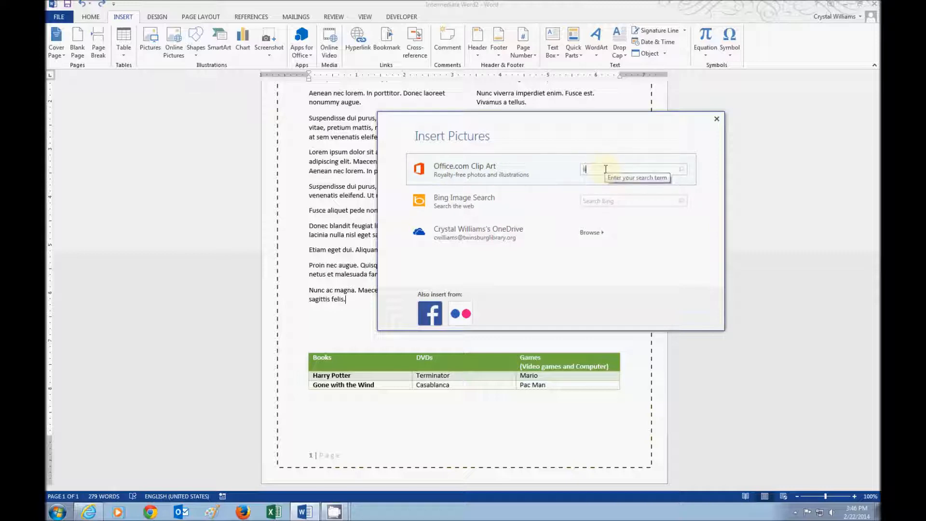
text(library)
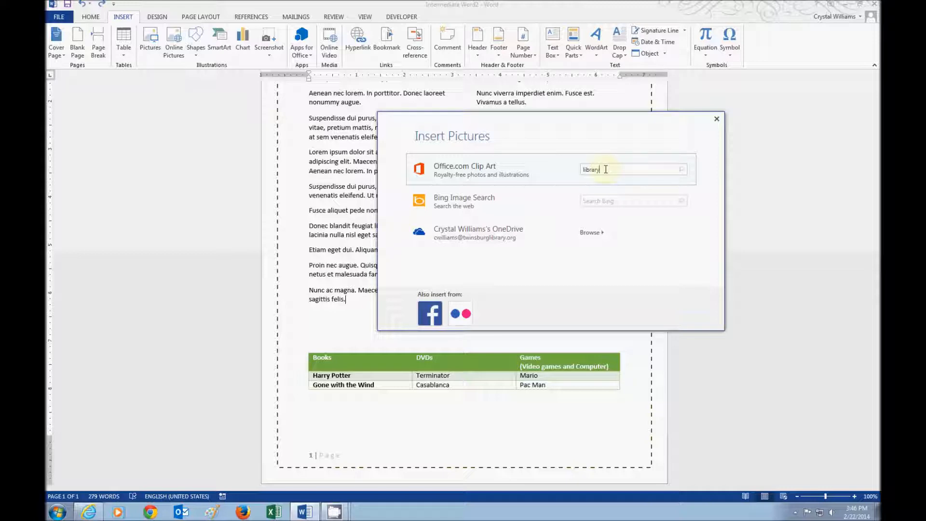
click(680, 172)
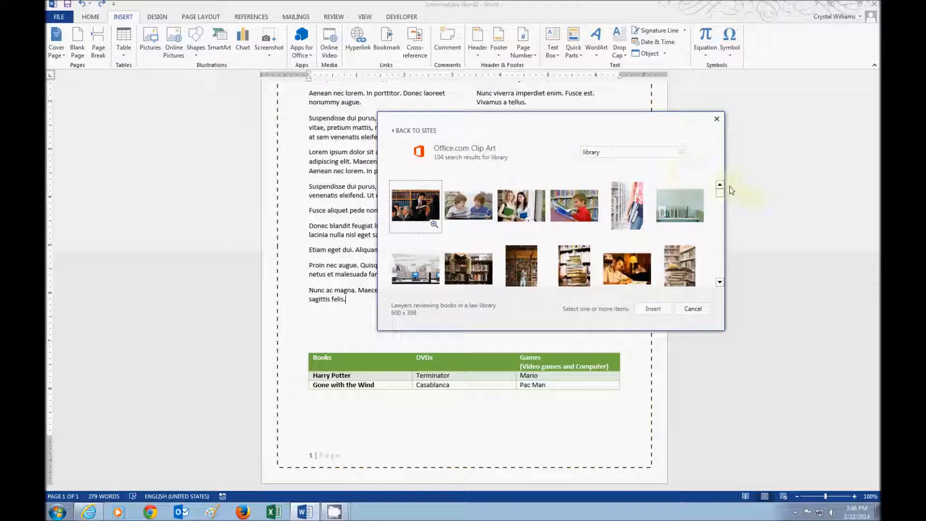
scroll(719, 190, down, 1)
click(461, 234)
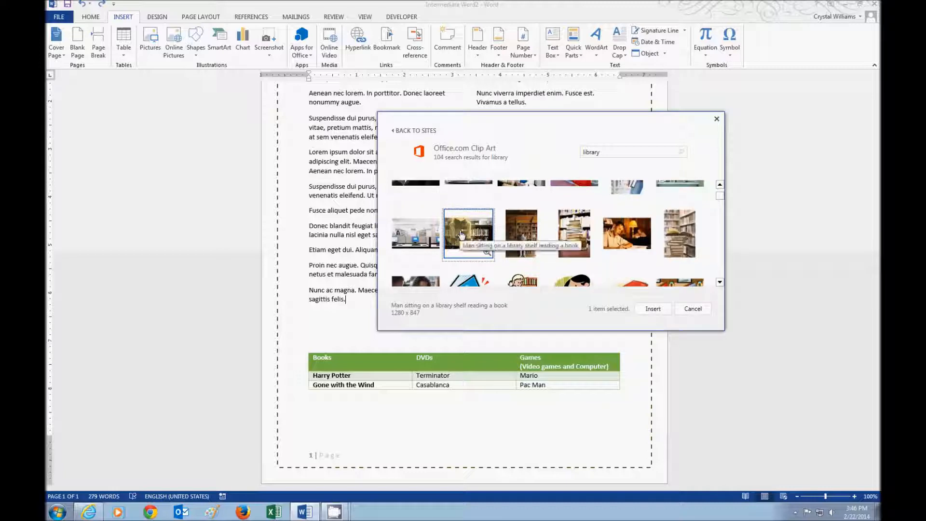
click(647, 310)
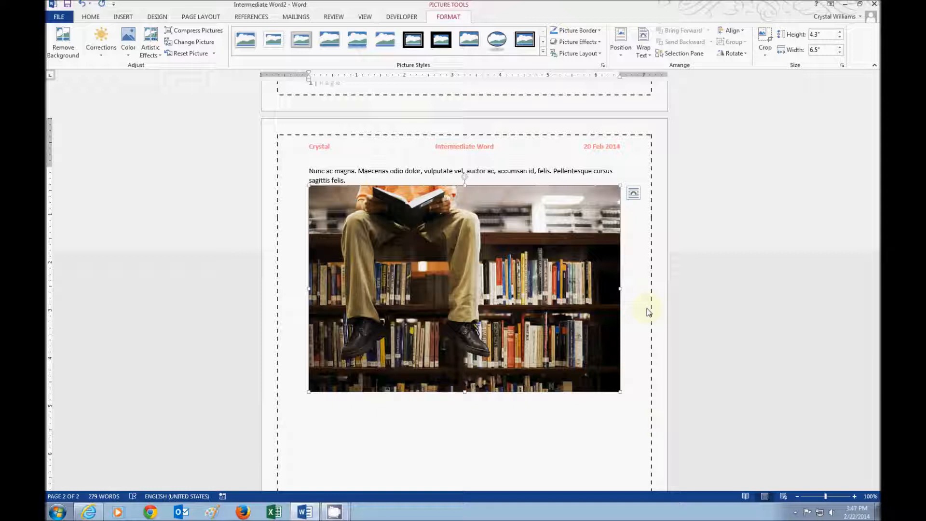
Step: Search Bing Image Search for "library" and show all web results
click(124, 17)
click(172, 43)
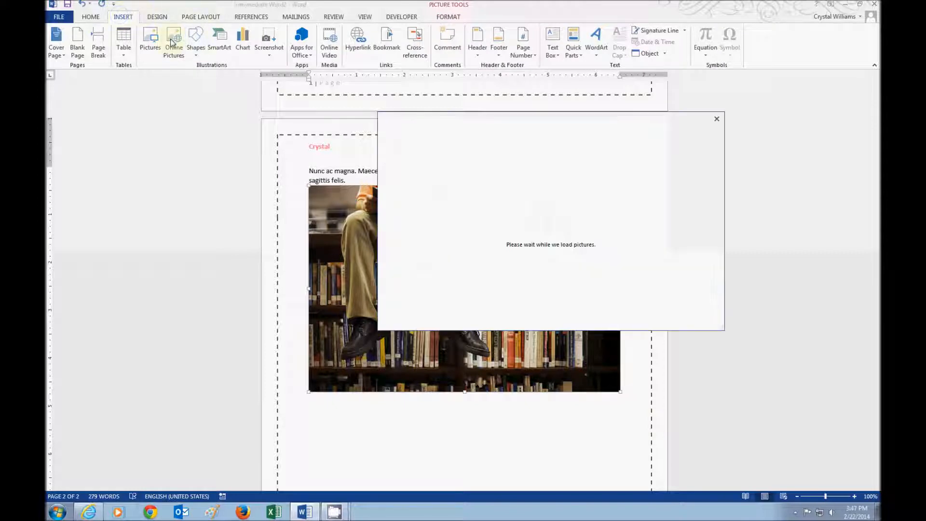
click(455, 206)
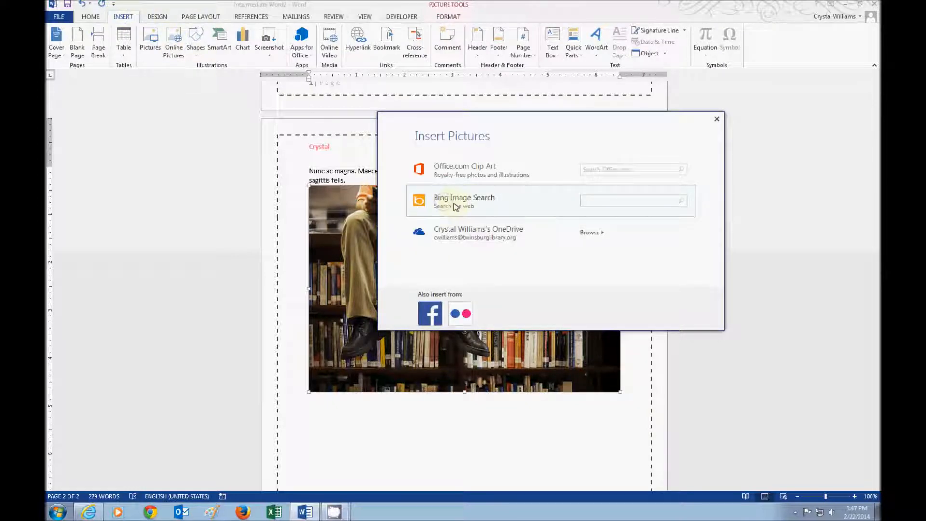
text(library)
key(Return)
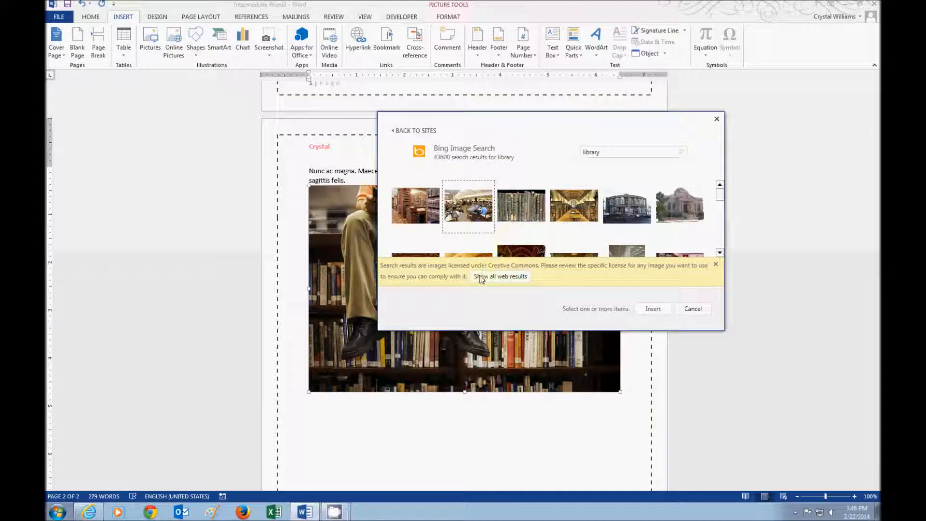
click(480, 278)
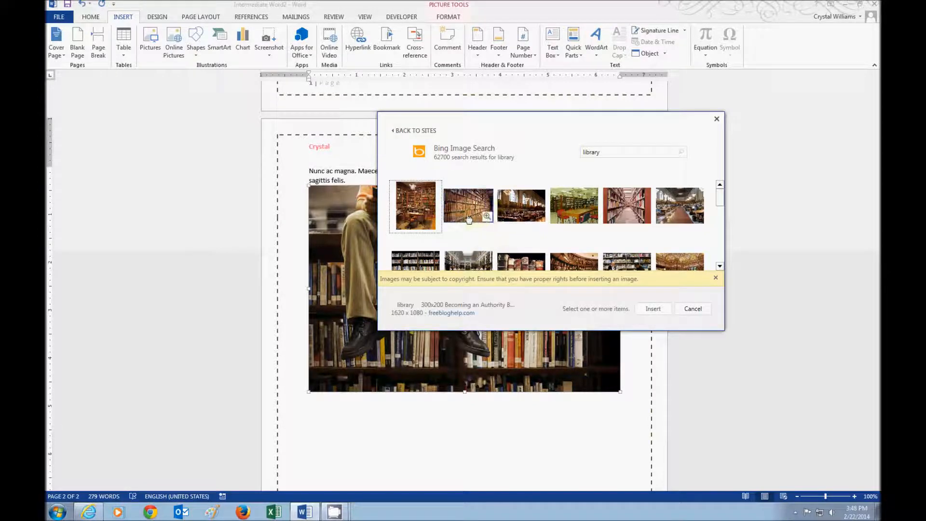
Step: Try to insert the first library picture from the Bing web results
click(424, 205)
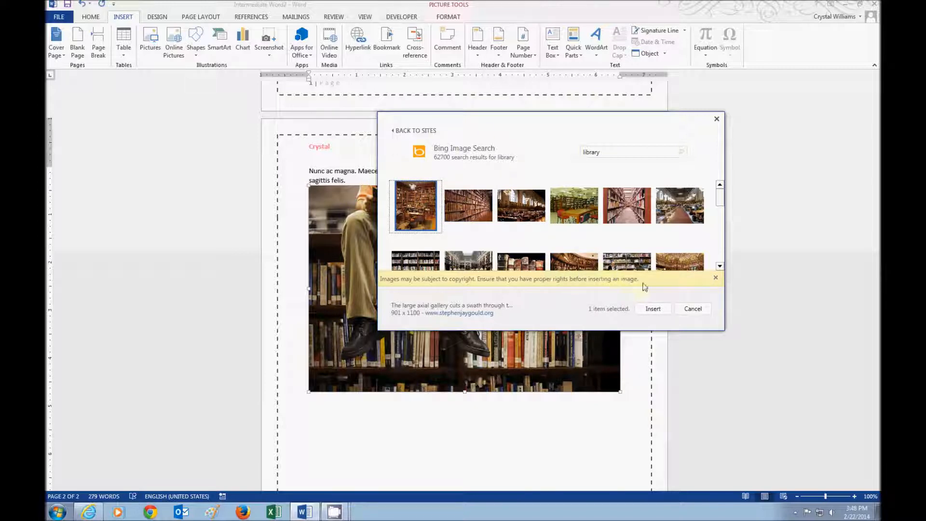
click(653, 309)
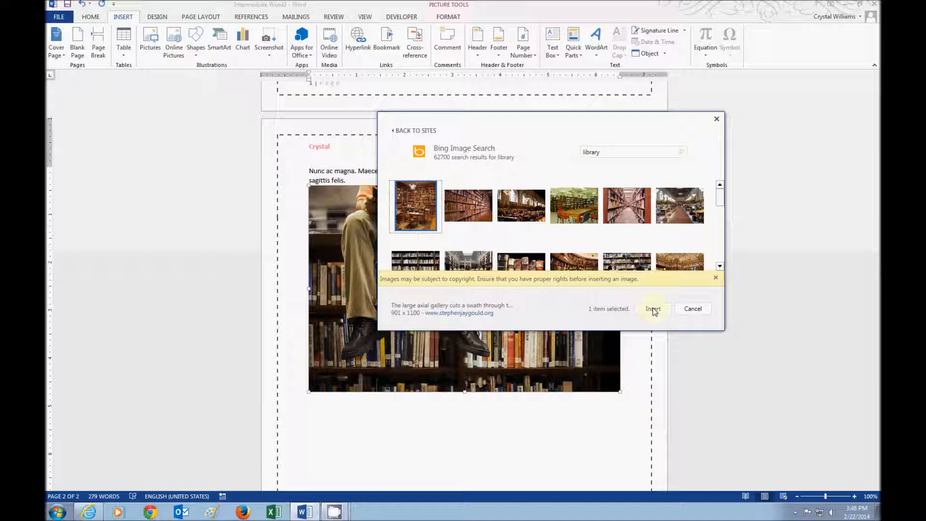
click(693, 311)
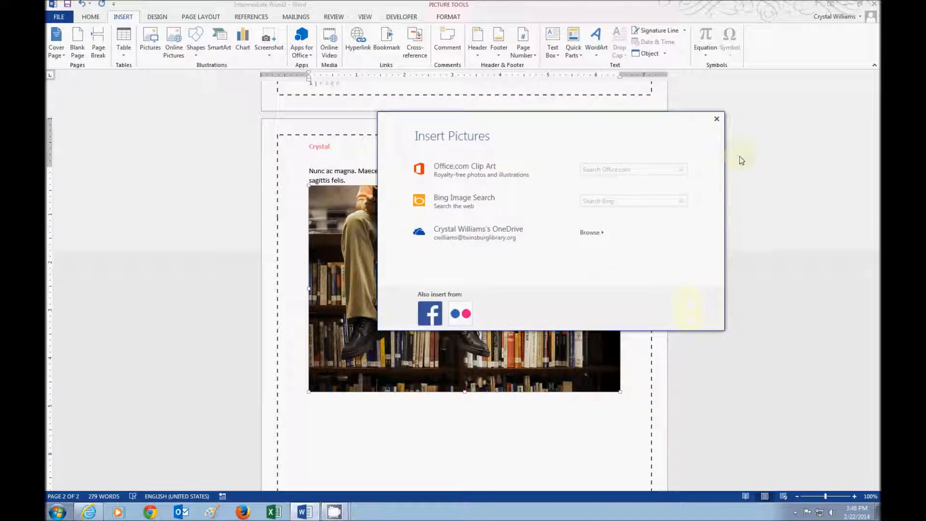
click(717, 119)
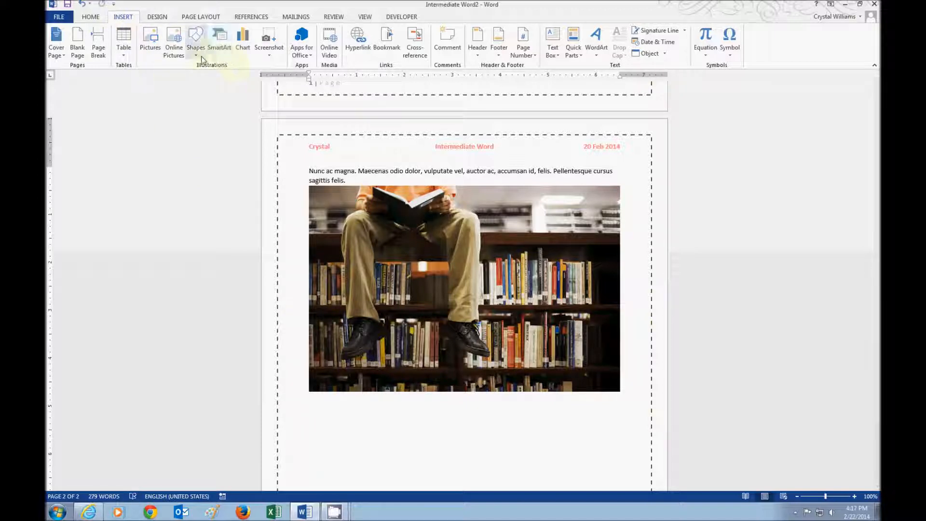
Step: Insert the chicken picture from the Pictures library below the library photo
click(149, 47)
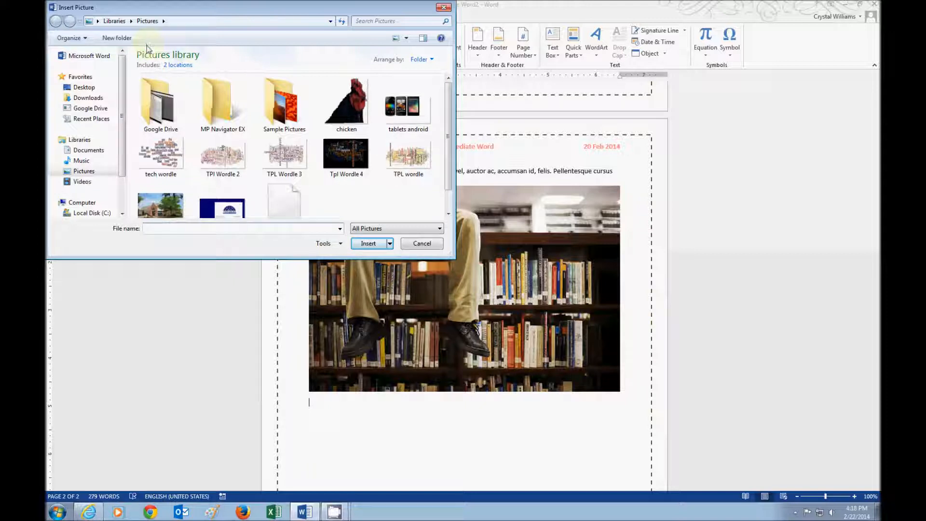
click(339, 102)
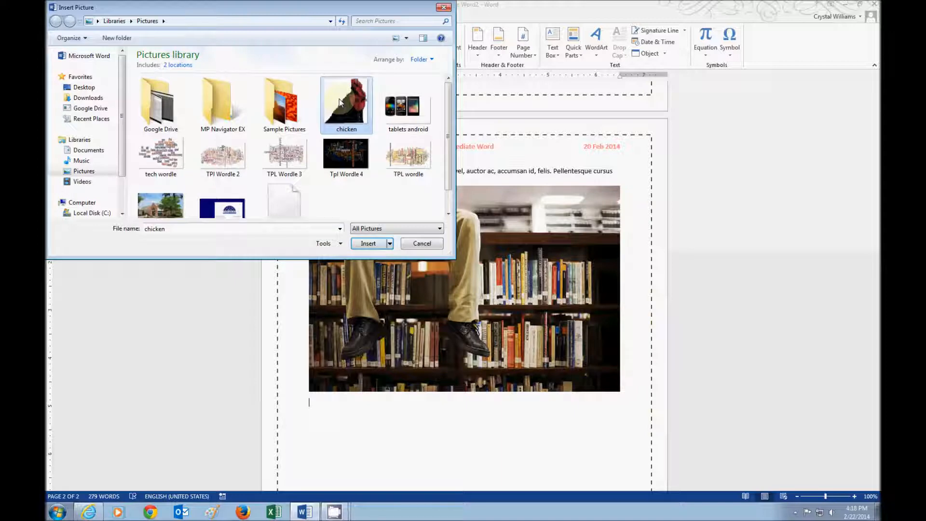
click(370, 244)
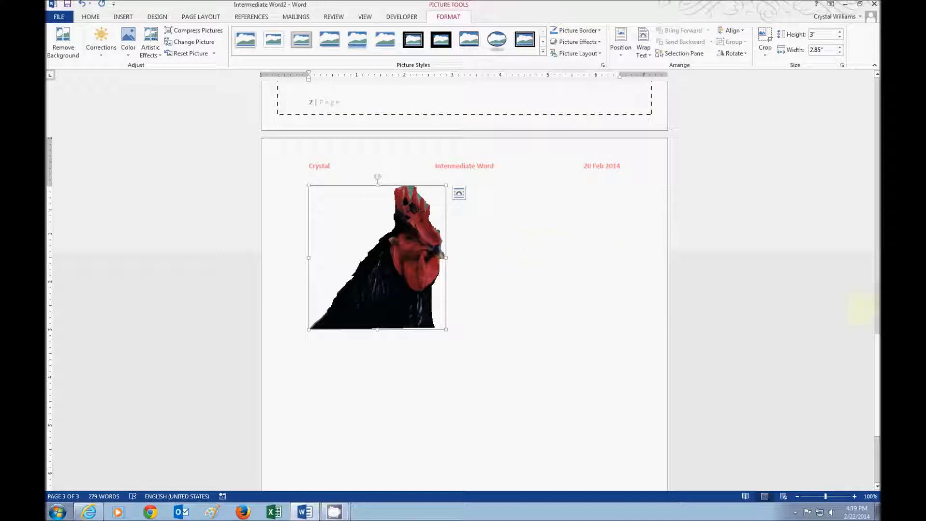
Step: Shrink the library photo to about 2.71" high by 4.17" wide
drag(877, 352, 878, 225)
click(430, 253)
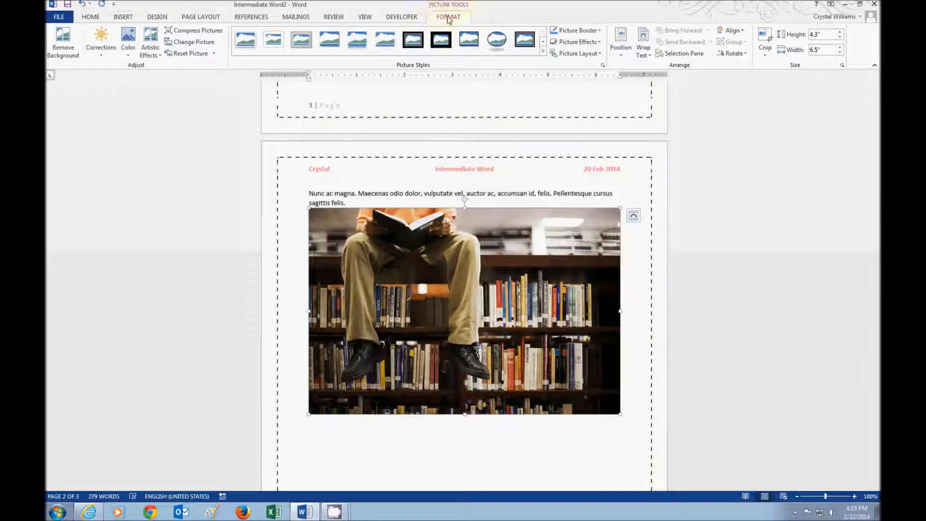
click(324, 196)
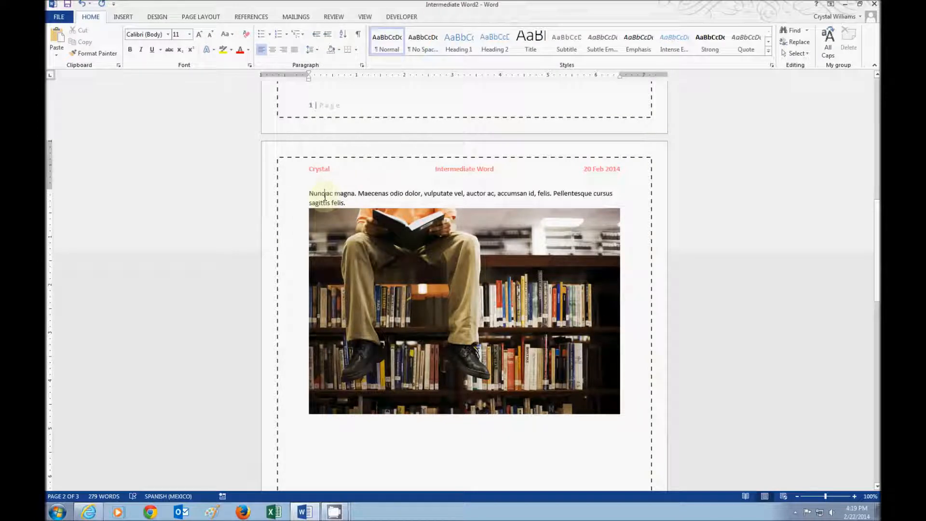
click(359, 286)
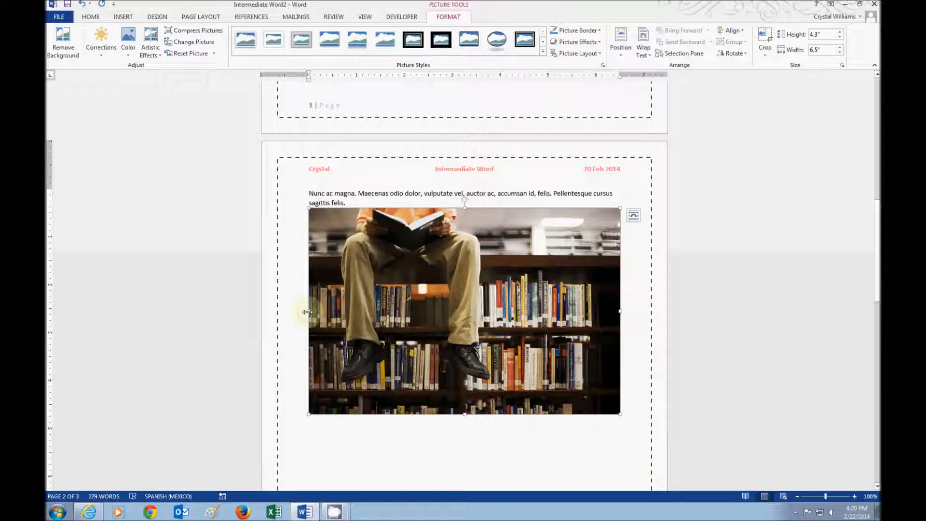
mouse_move(307, 312)
mouse_down()
mouse_move(370, 310)
mouse_move(304, 312)
mouse_up()
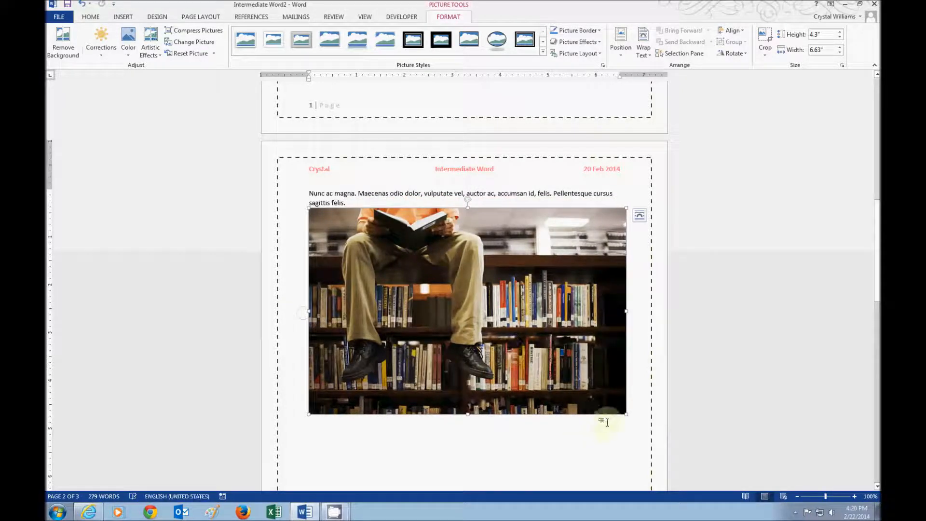
drag(625, 413, 508, 328)
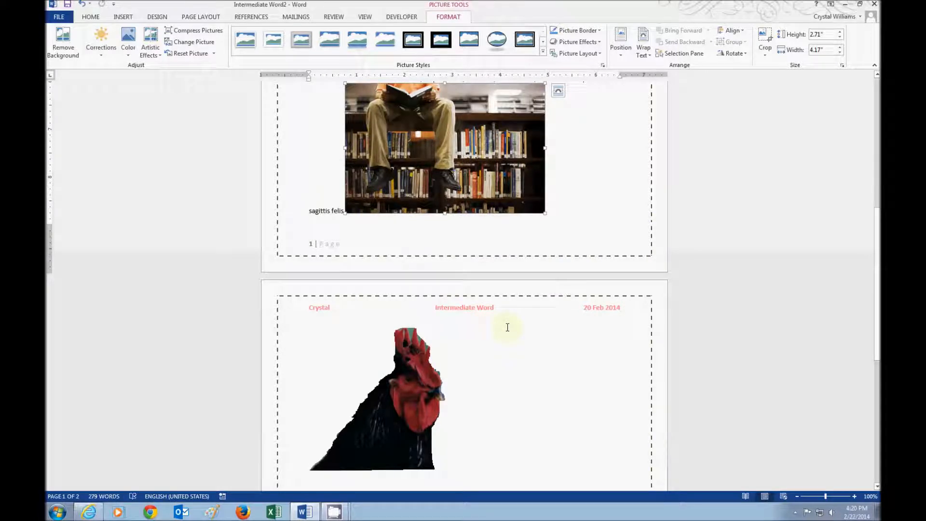
Step: Resize the chicken picture to about 3.02" high by 2.8" wide
click(392, 380)
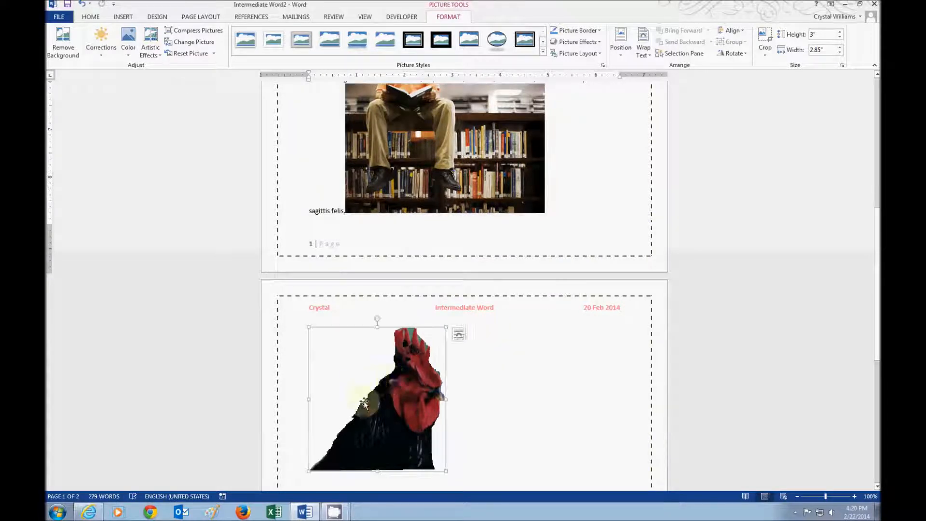
drag(443, 471, 407, 343)
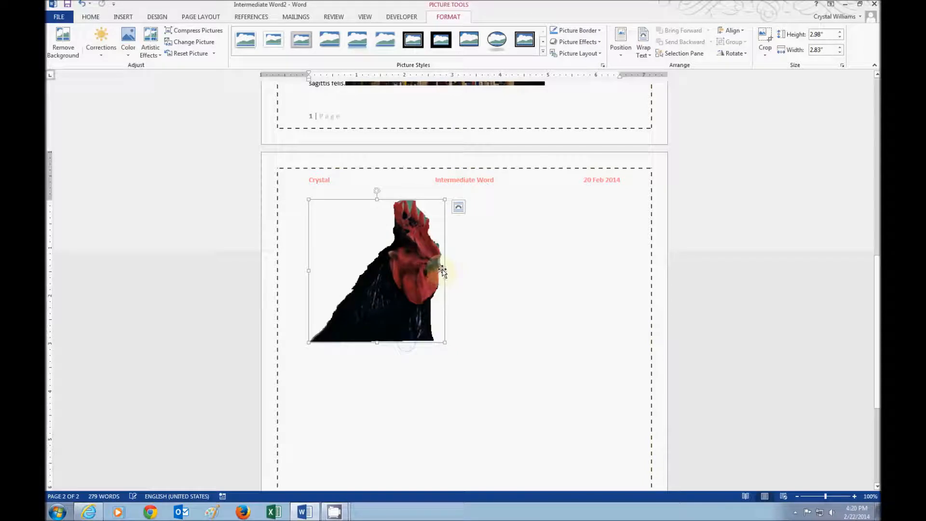
mouse_move(449, 270)
mouse_down()
mouse_move(539, 273)
mouse_move(443, 267)
mouse_up()
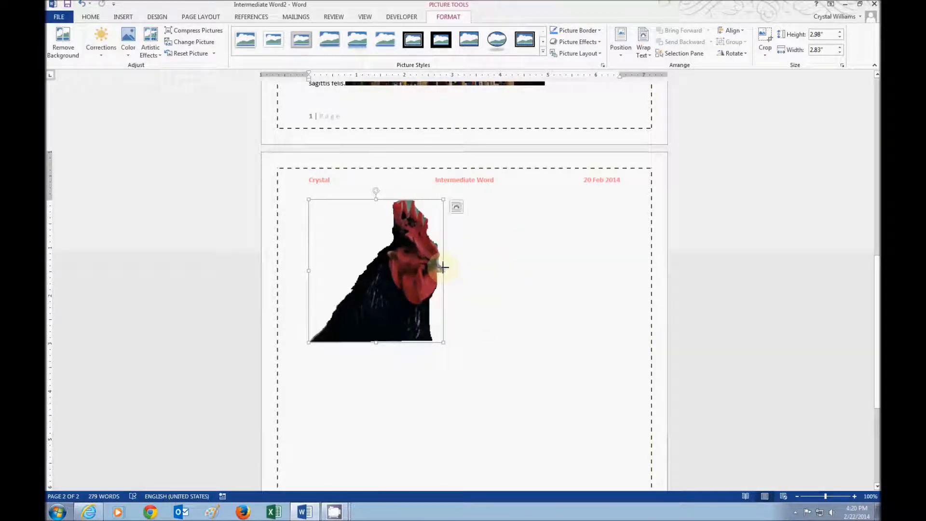
mouse_move(375, 198)
mouse_down()
mouse_move(369, 236)
mouse_move(368, 188)
mouse_move(364, 196)
mouse_up()
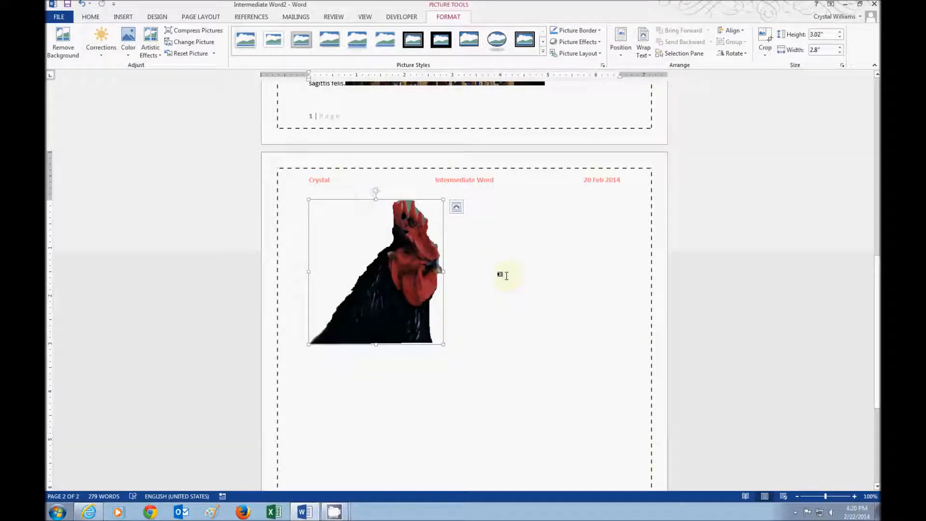
Step: Rotate the chicken picture freely until it is nearly upside down, and turn it back upright
drag(875, 321, 875, 301)
click(372, 301)
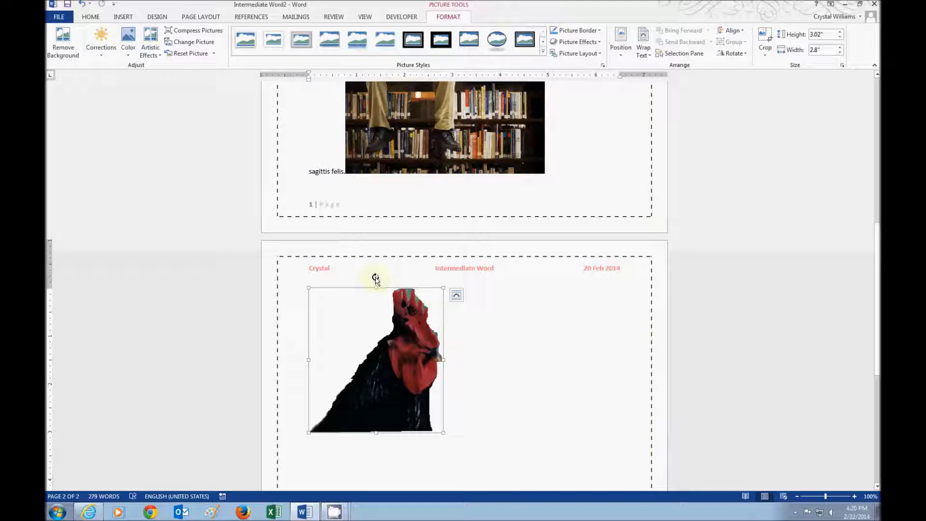
drag(375, 279, 385, 276)
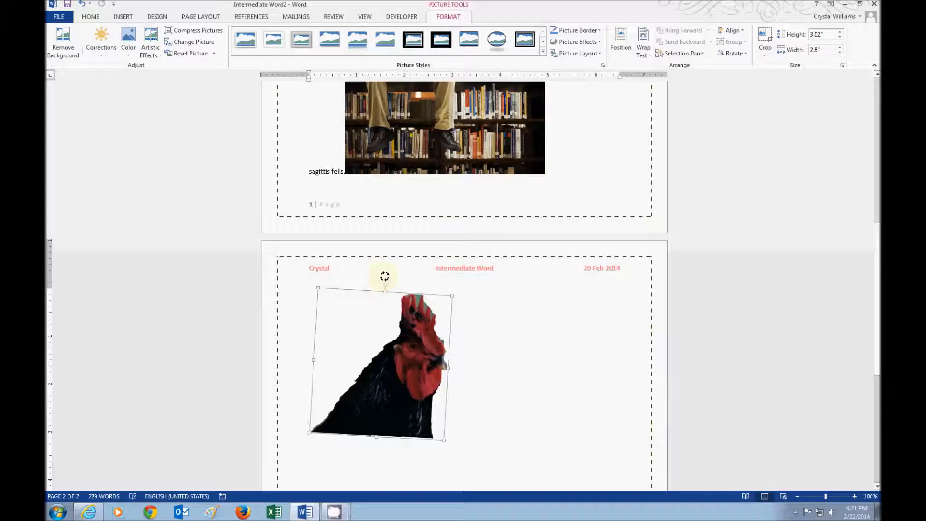
drag(423, 319, 494, 367)
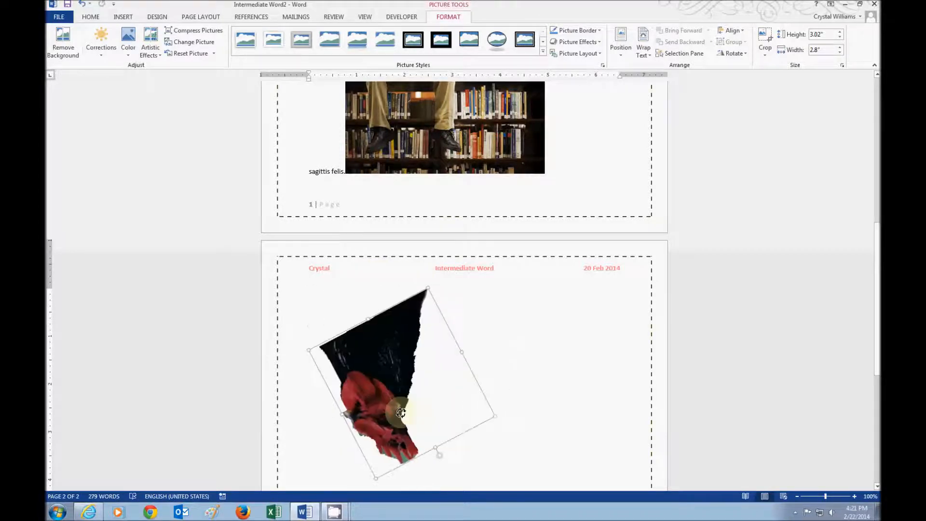
drag(431, 381, 378, 298)
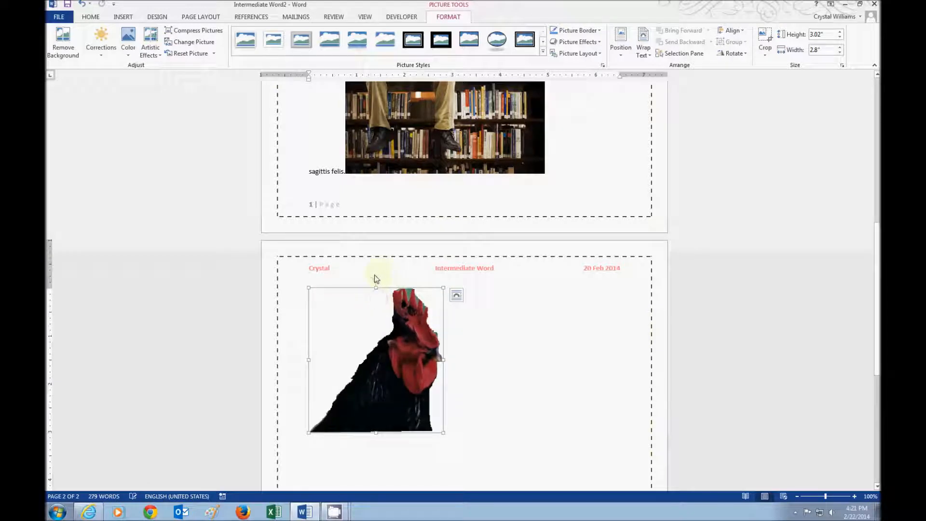
drag(375, 279, 376, 299)
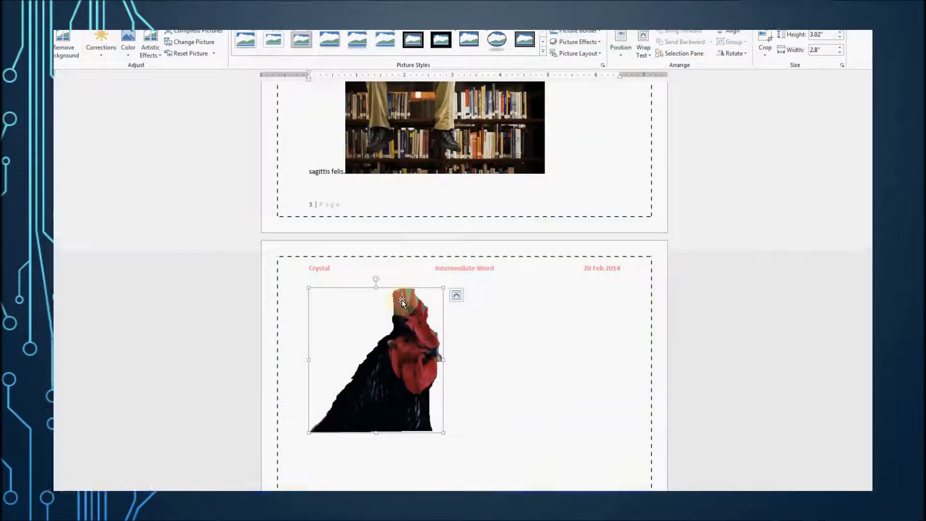
Step: Examine the text wrapping choices available for the chicken picture, including its layout options, and leave its wrapping as it is
click(456, 298)
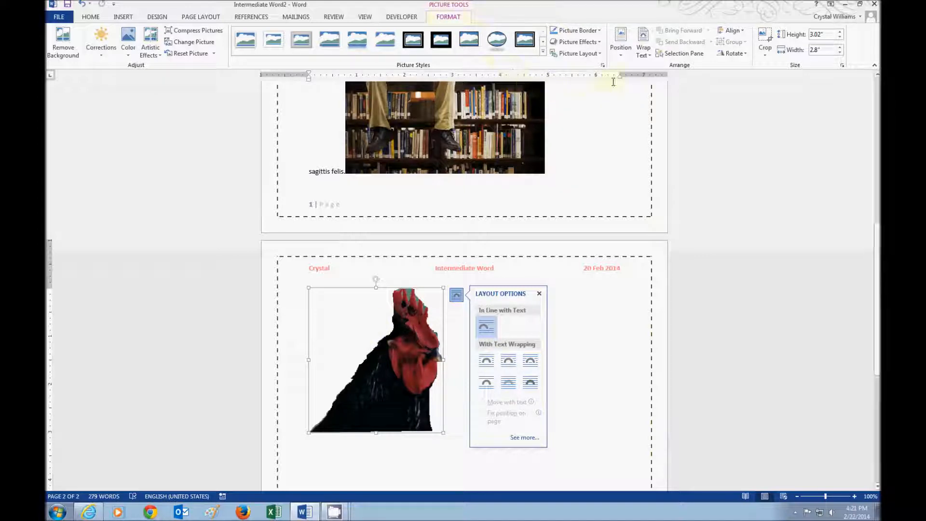
click(644, 42)
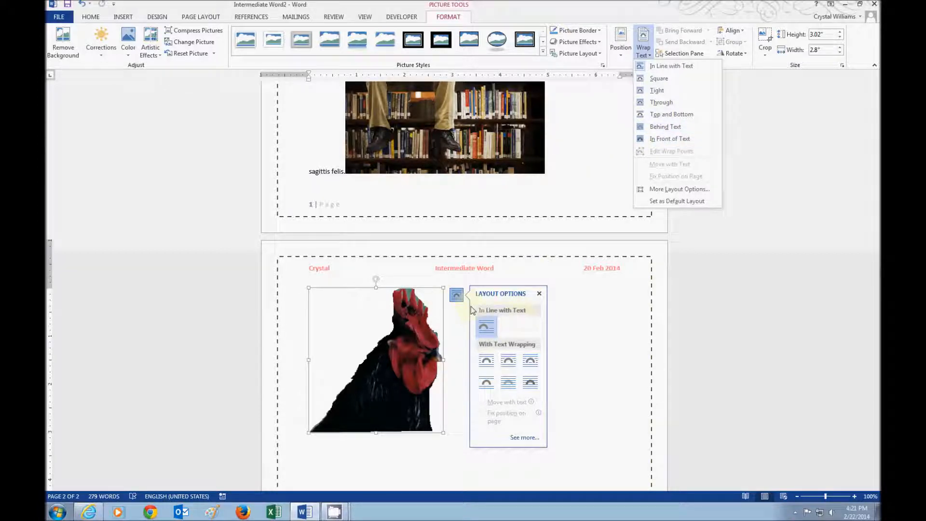
right_click(378, 331)
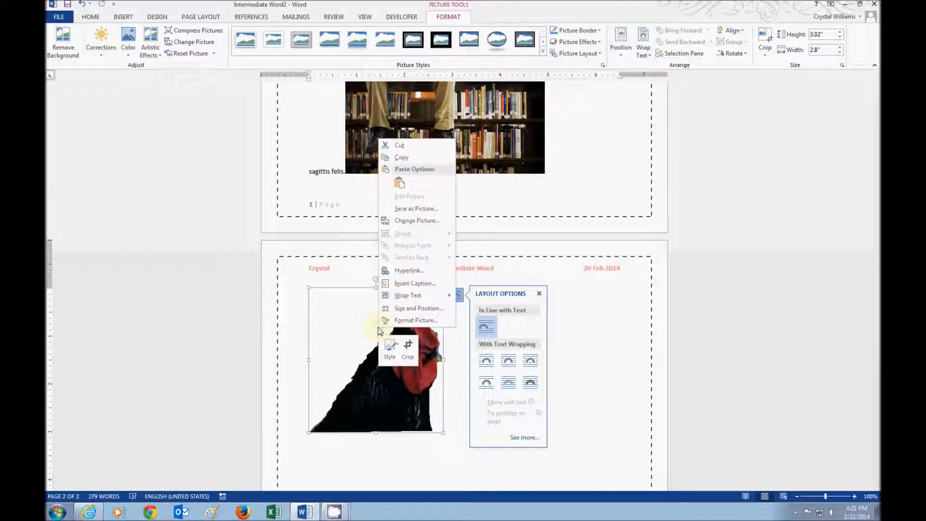
mouse_move(405, 299)
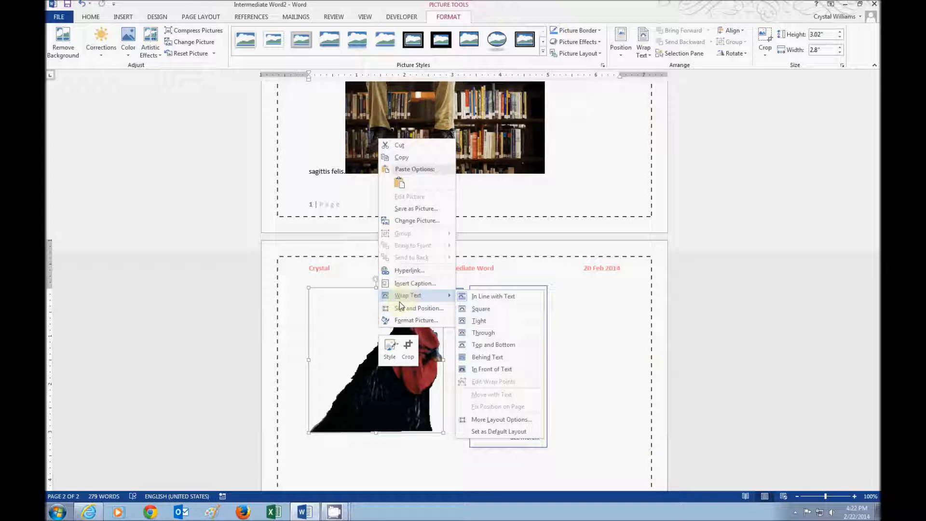
right_click(340, 343)
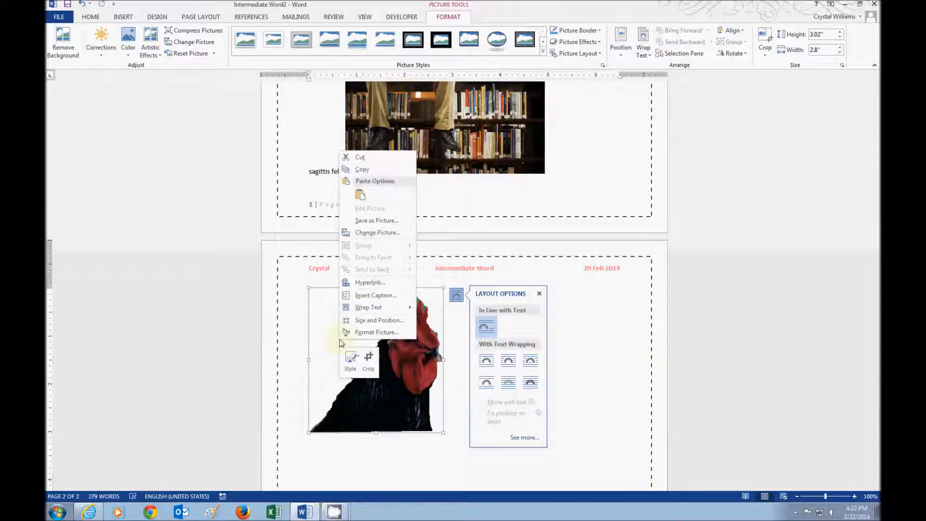
mouse_move(357, 313)
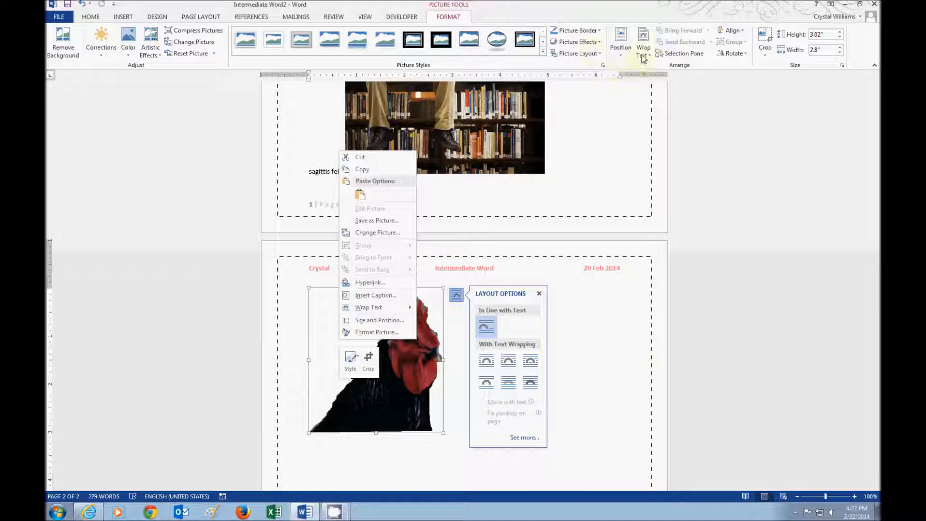
click(460, 298)
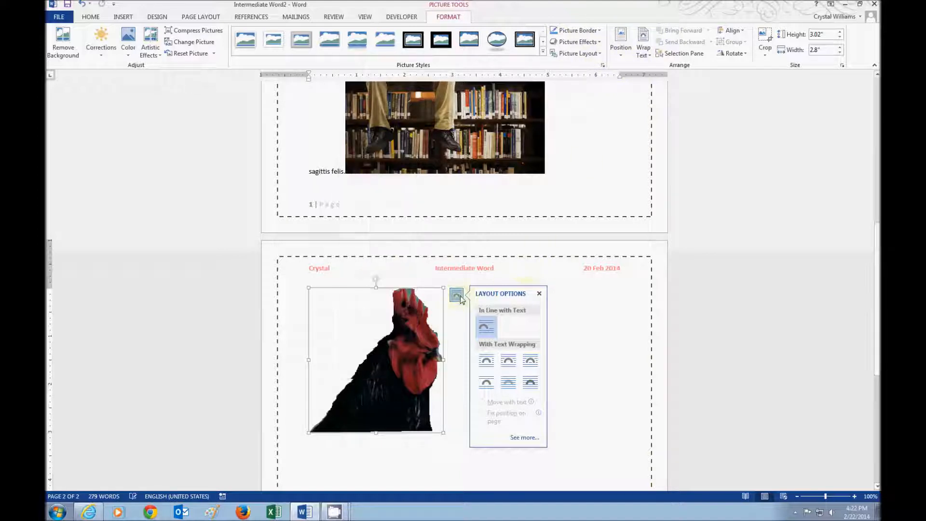
click(456, 296)
click(456, 297)
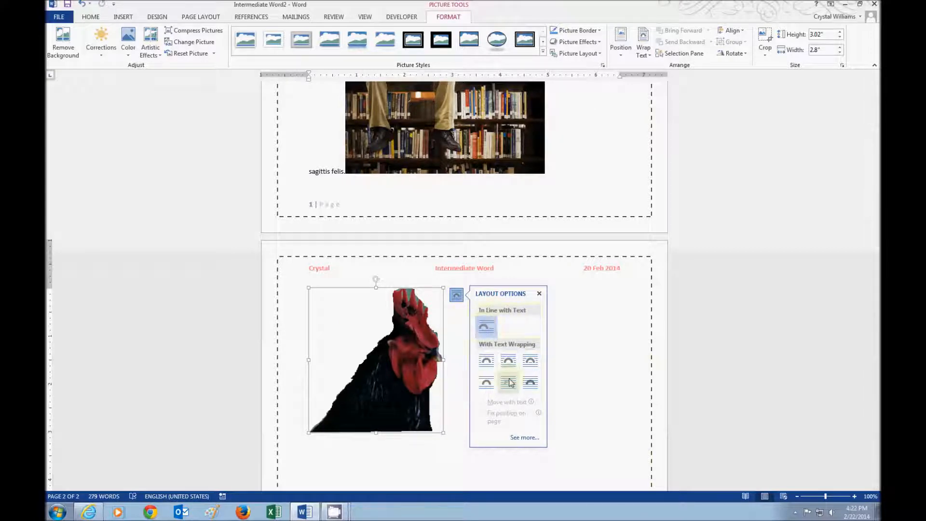
click(563, 326)
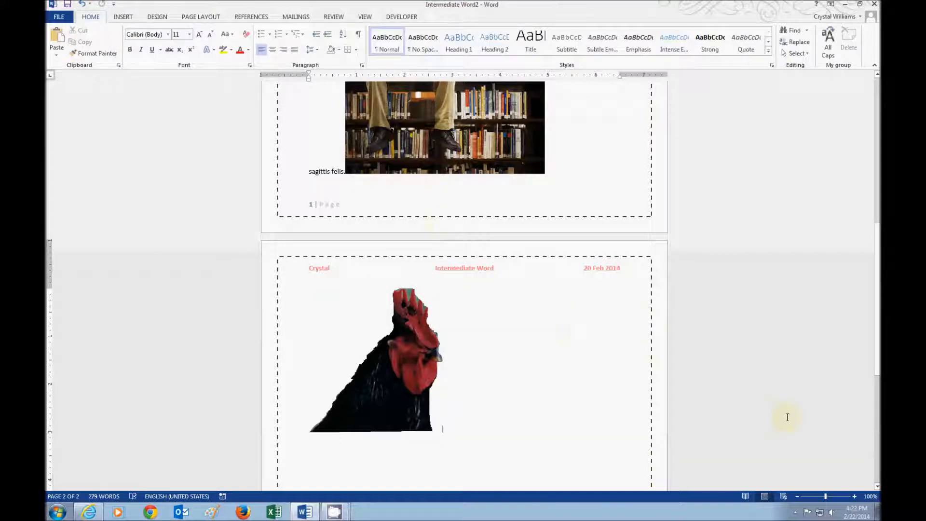
Step: Set the library photo's wrapping to In Front of Text and move it up over the body paragraphs
drag(875, 366, 876, 299)
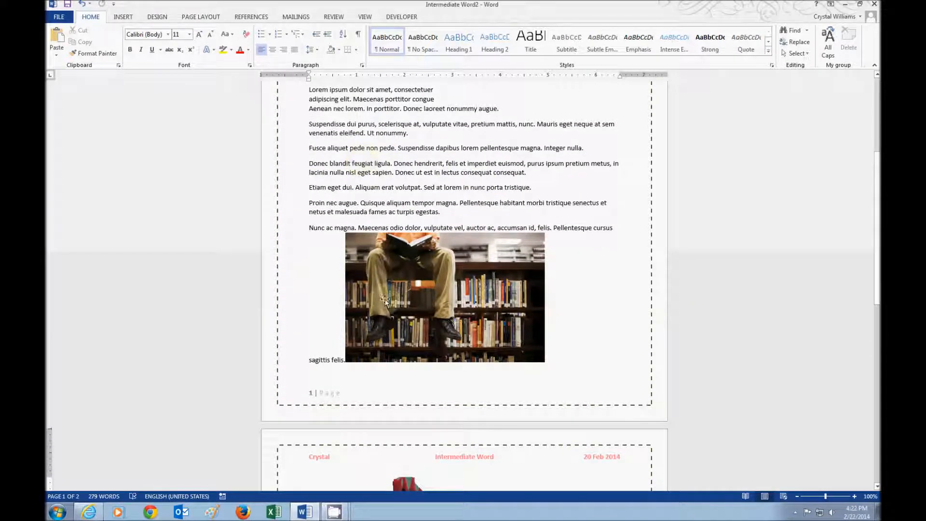
click(392, 277)
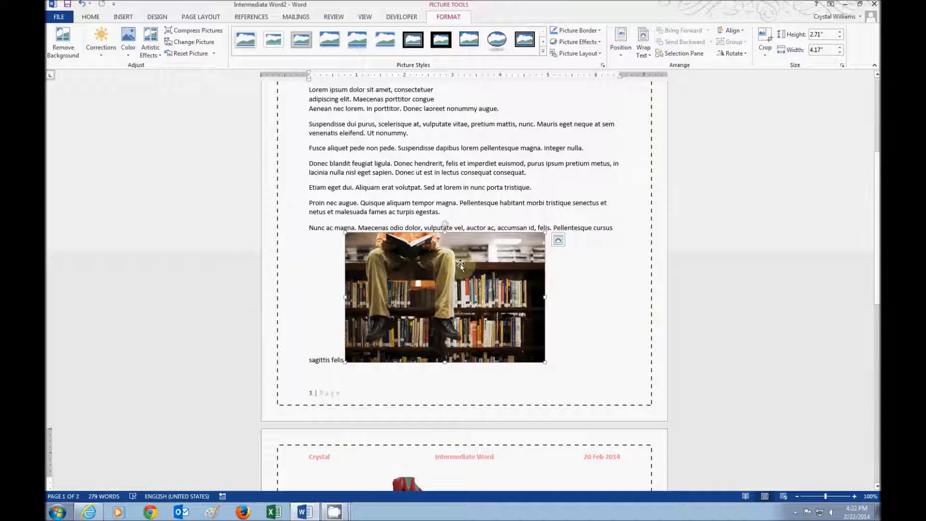
click(558, 241)
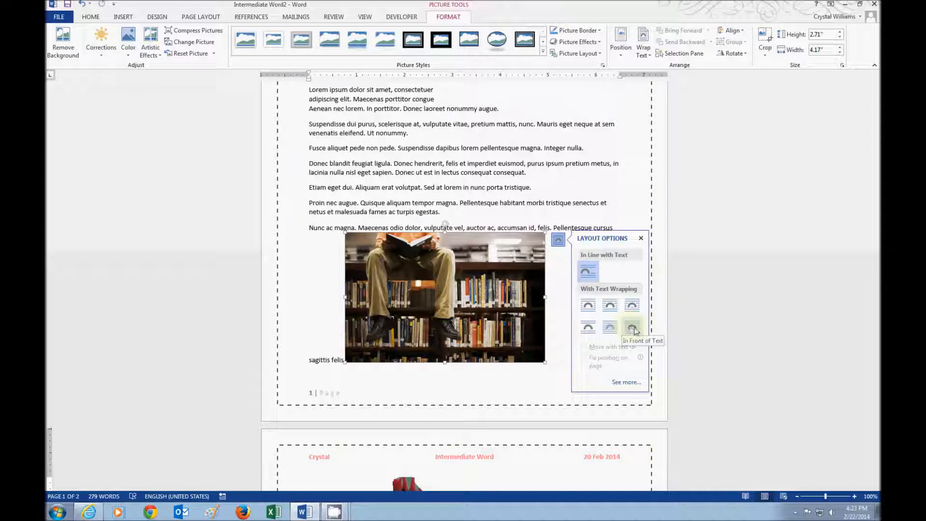
click(633, 329)
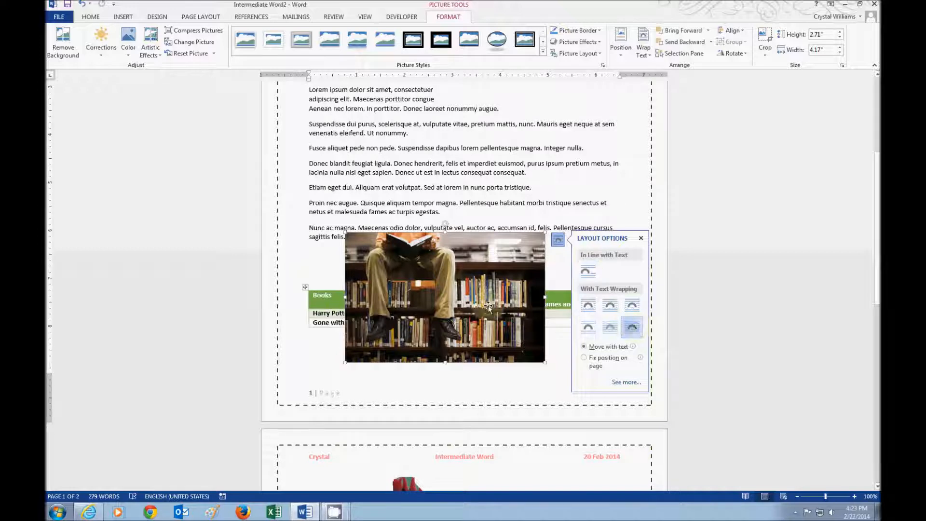
drag(479, 298, 538, 191)
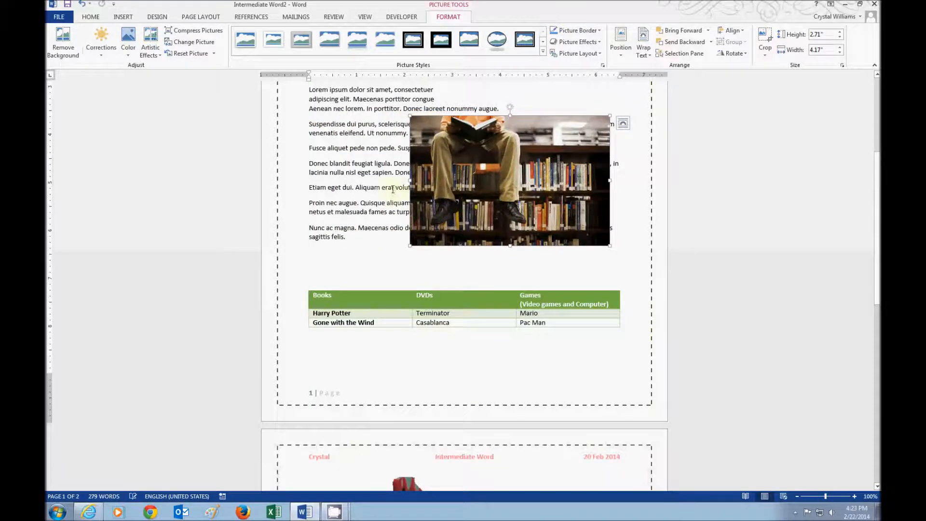
drag(436, 180, 376, 177)
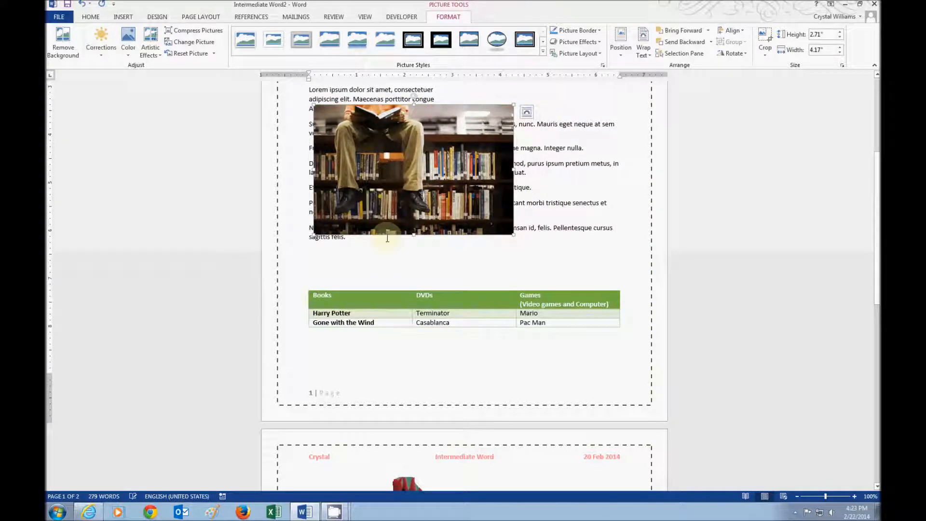
Step: Change the library photo's wrapping to Behind Text and move it down to overlap the last paragraphs and the table
click(526, 115)
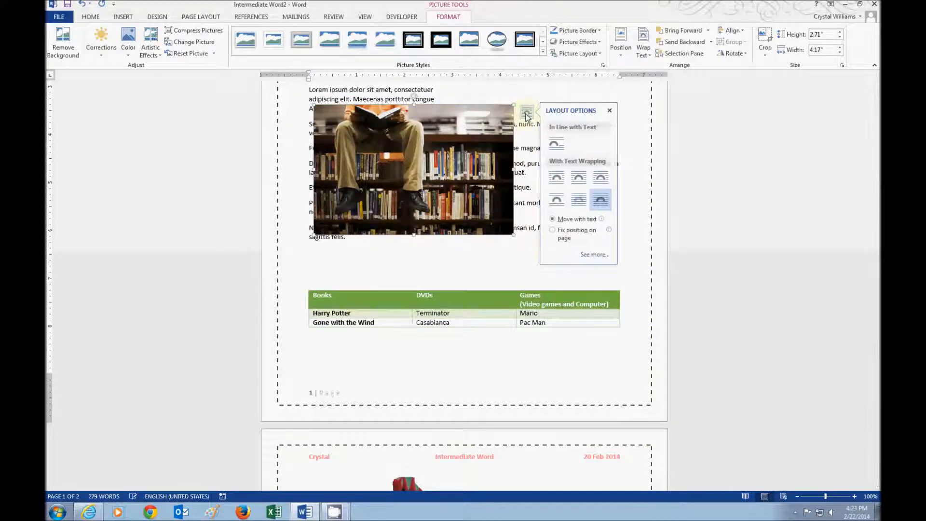
click(578, 203)
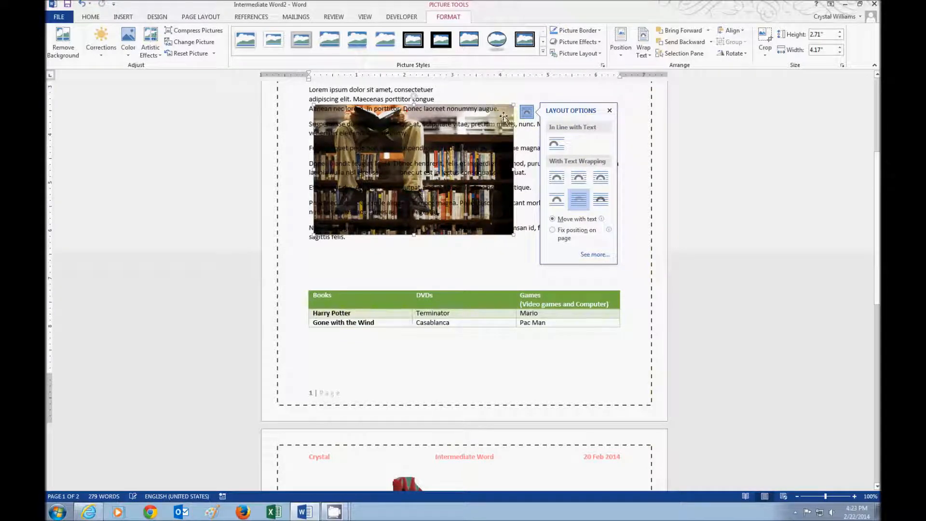
drag(507, 116, 546, 219)
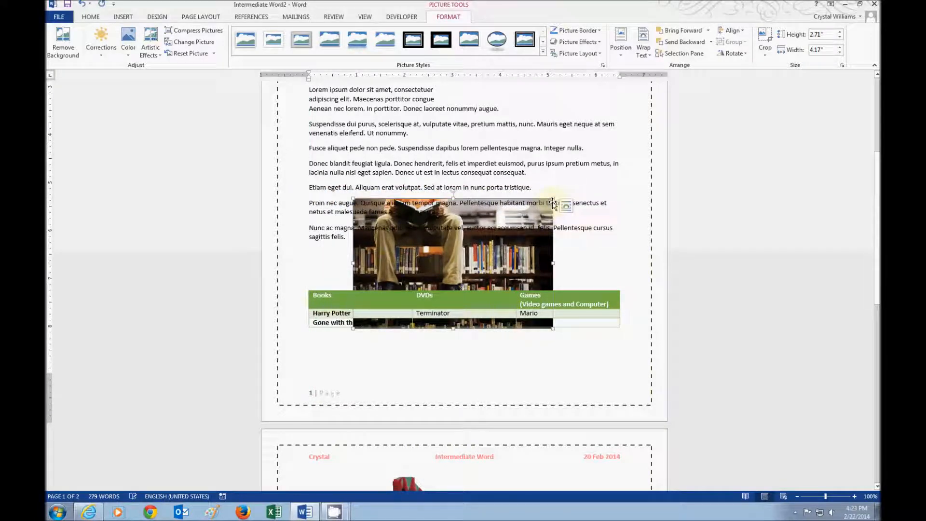
Step: Change the library photo's wrapping to Through and move it up to the right side of the body paragraphs above the table
click(566, 206)
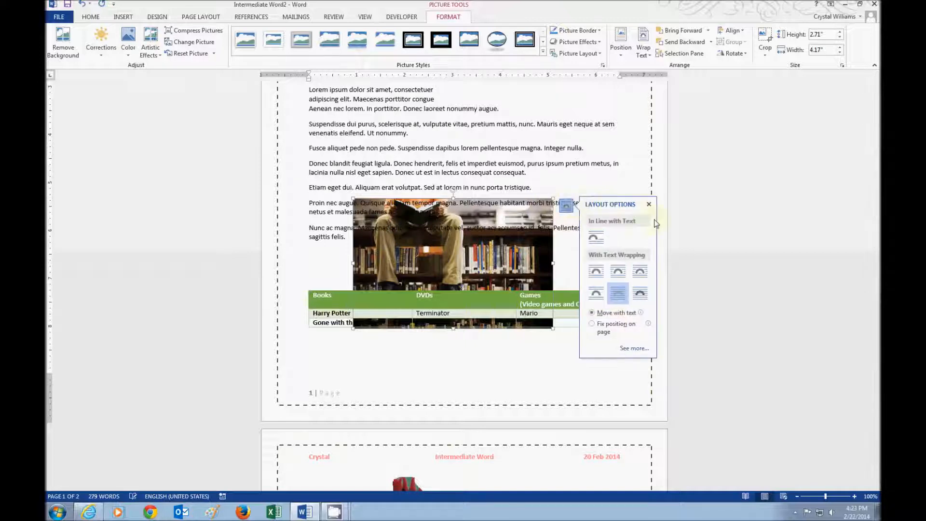
click(642, 273)
drag(493, 267, 545, 216)
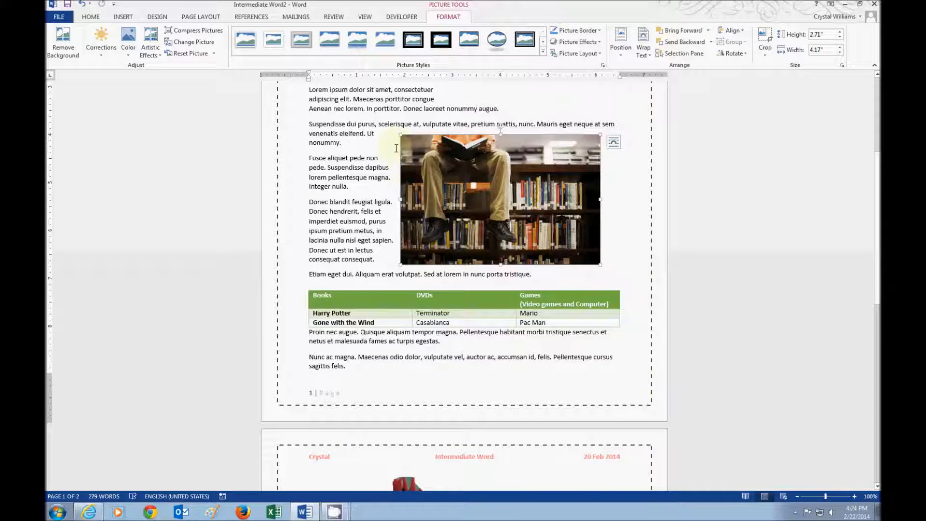
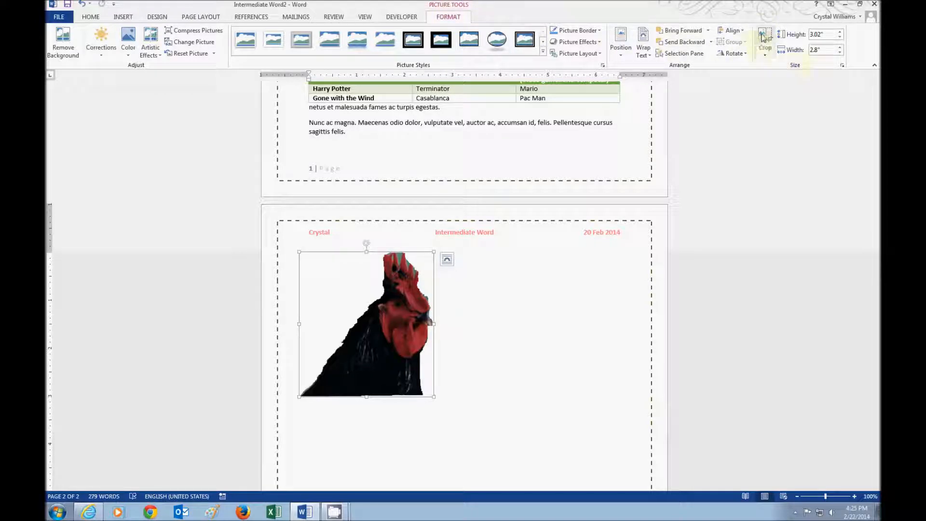
Step: Crop the left part off the chicken picture, leaving it about 1.65" wide
click(765, 38)
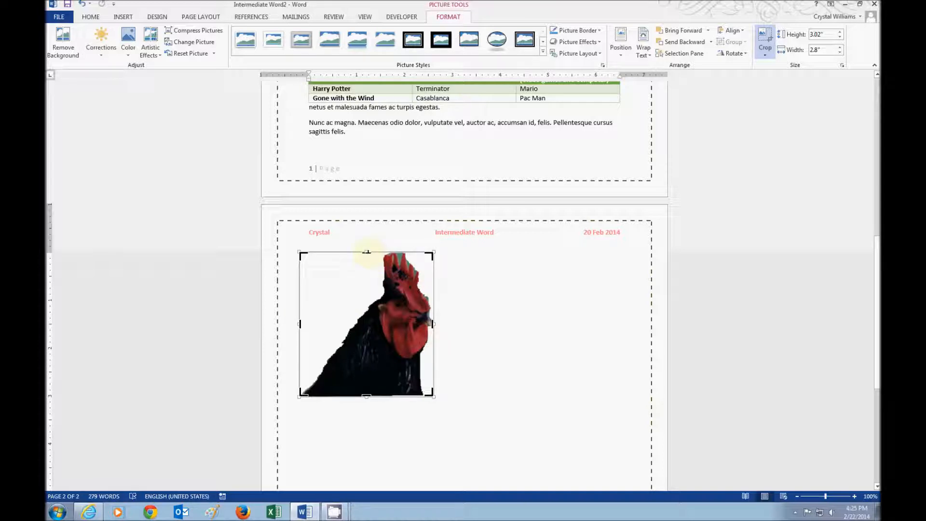
drag(299, 252, 355, 250)
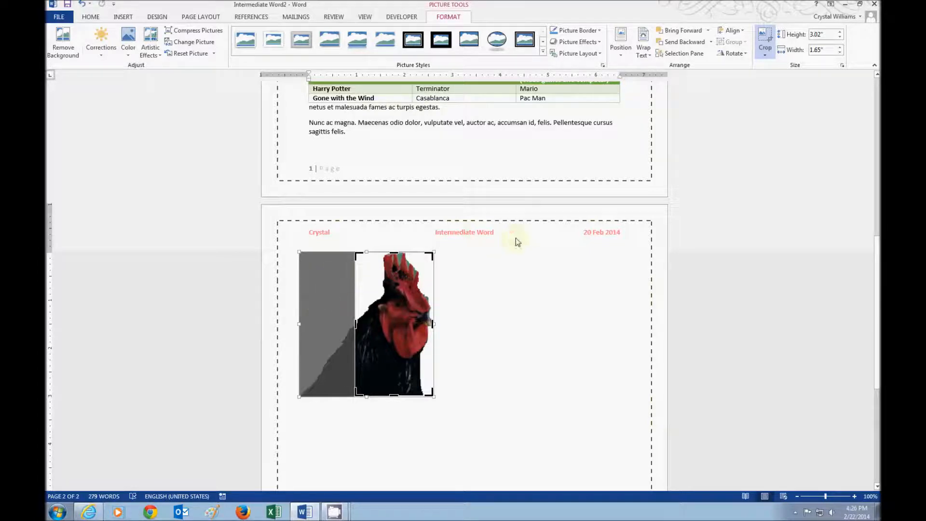
click(766, 39)
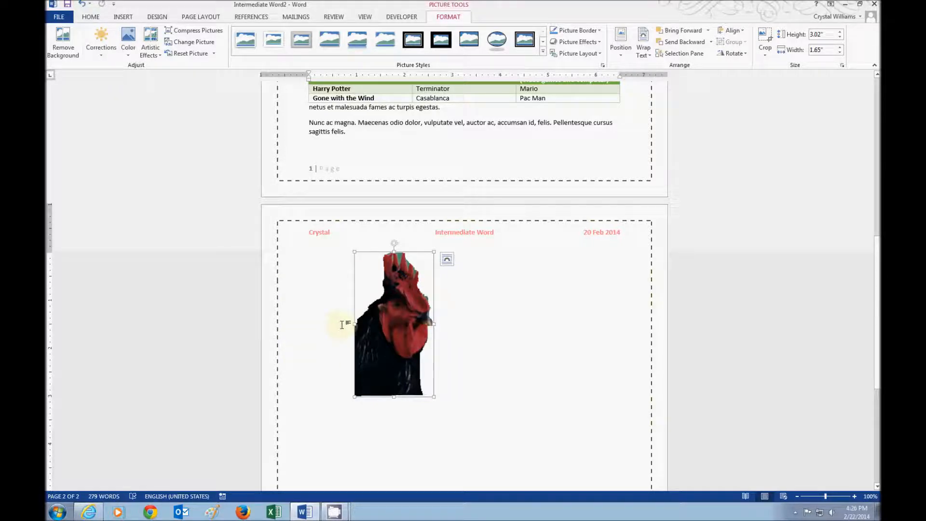
Step: Crop the right side off the library photo on page 1, leaving it about 2.69" wide
drag(875, 342, 870, 250)
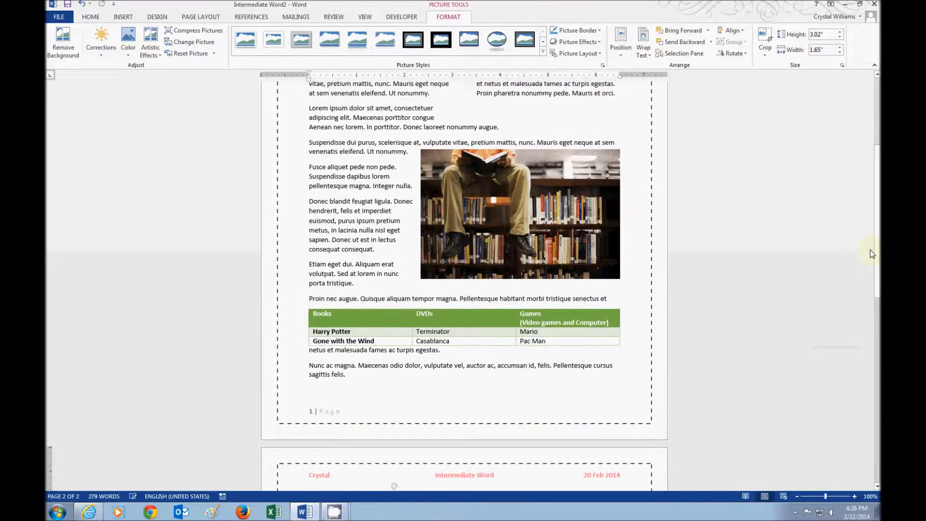
click(484, 176)
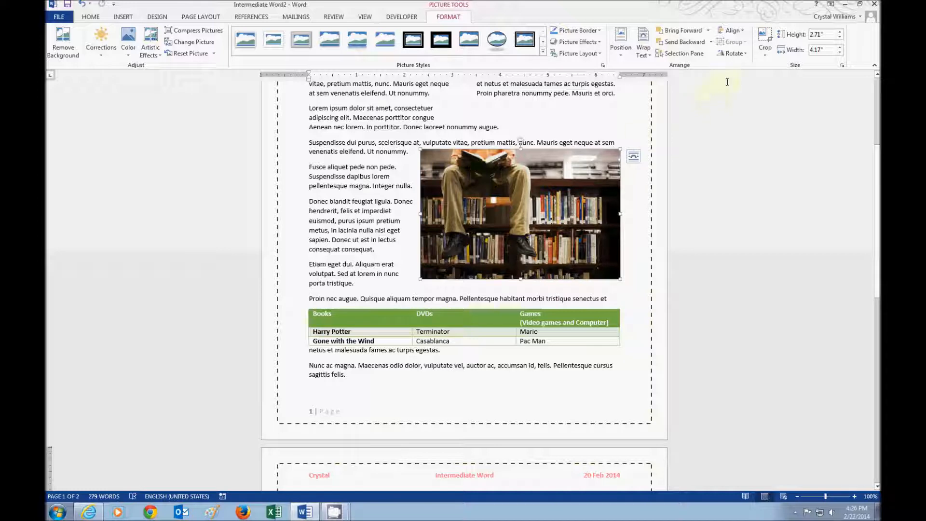
click(764, 41)
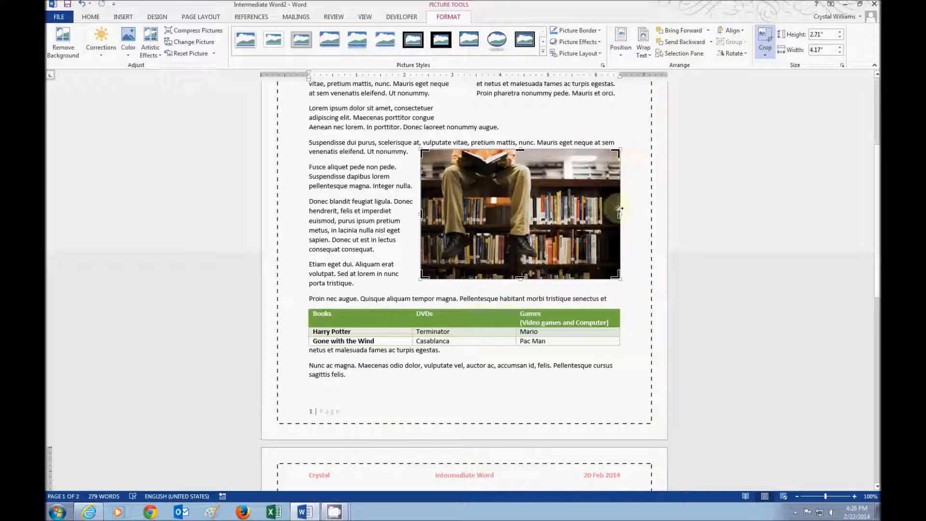
drag(619, 214, 549, 214)
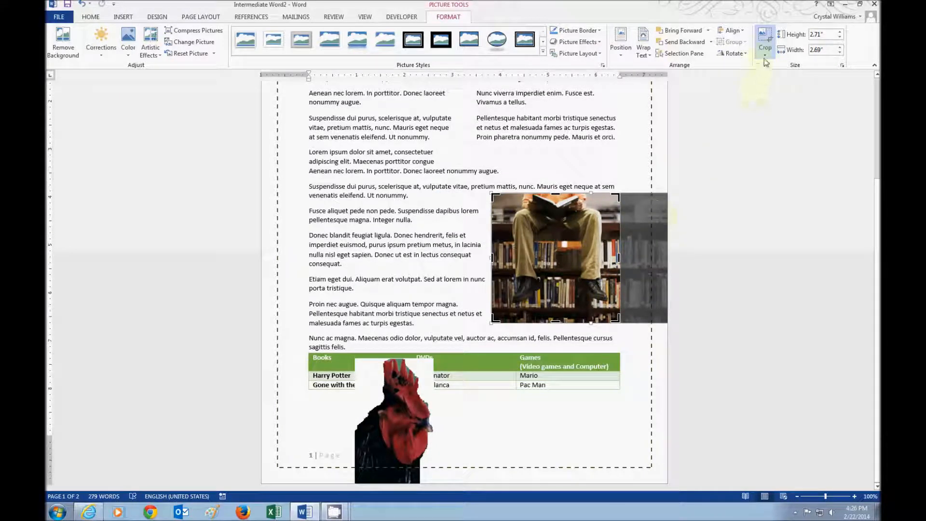
click(765, 35)
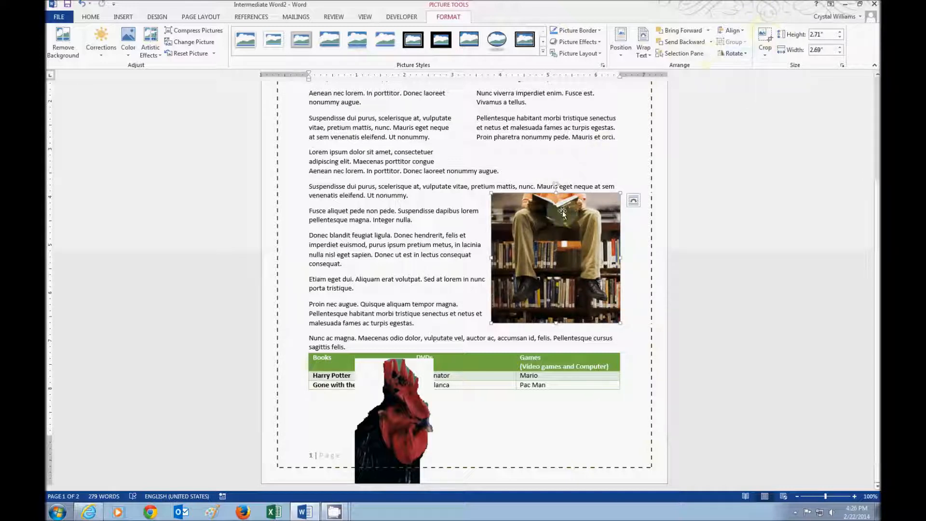
click(533, 286)
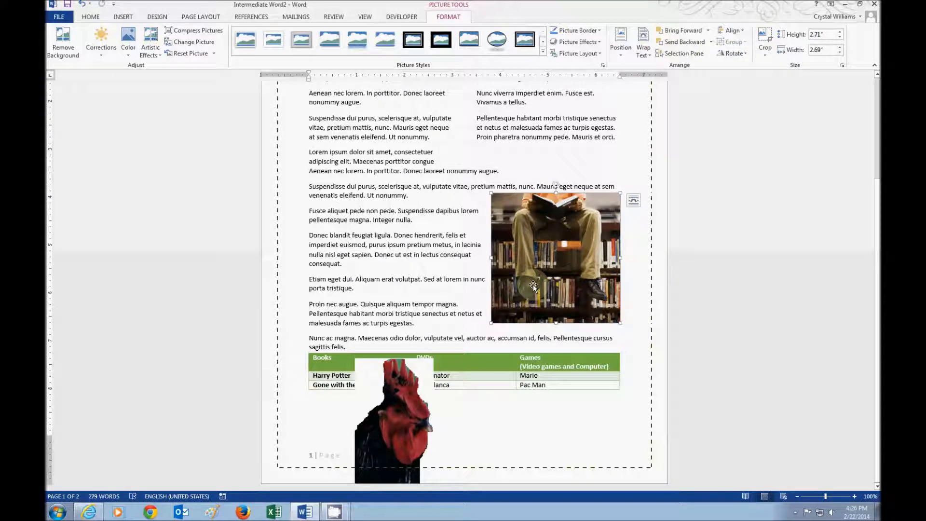
click(397, 431)
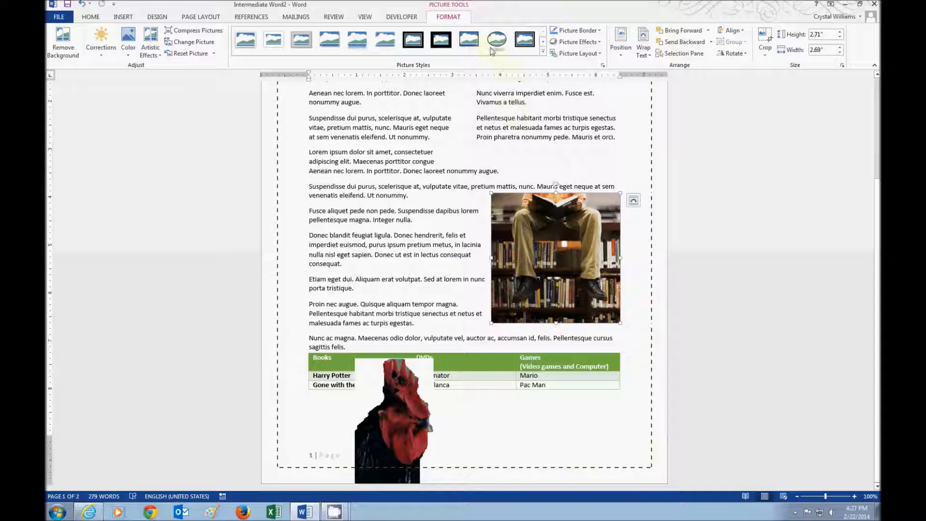
Step: Crop the library photo further from its lower corner to about 2.39" high by 2.6" wide
click(763, 43)
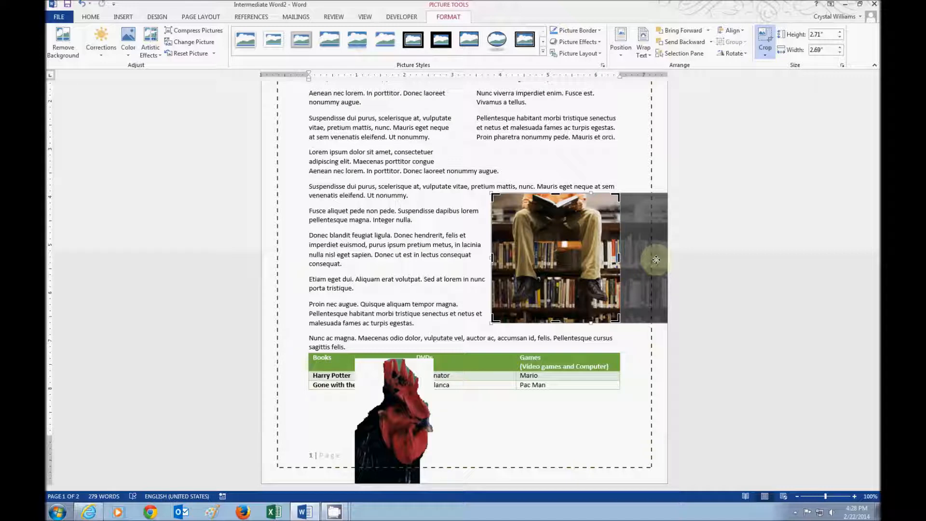
drag(615, 319, 616, 307)
click(764, 41)
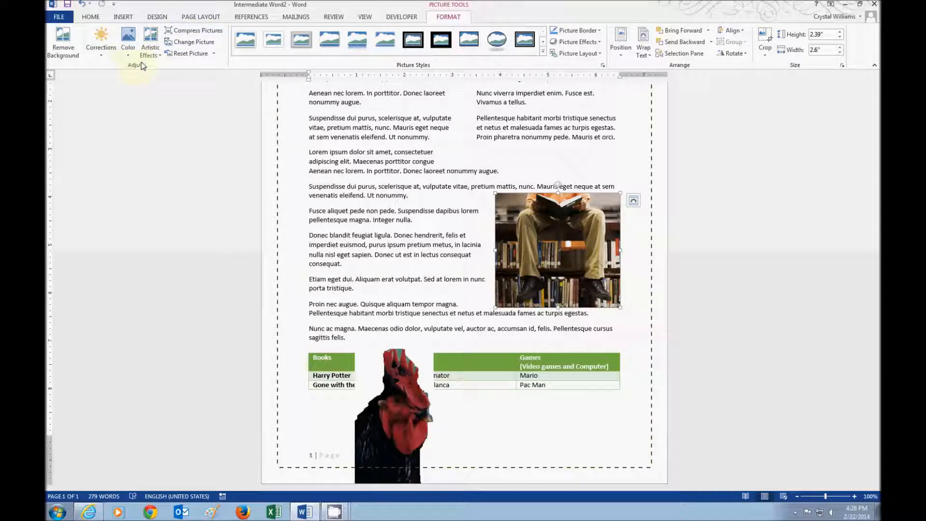
Step: Compress only the library photo, deleting its cropped areas and using the document resolution
click(192, 32)
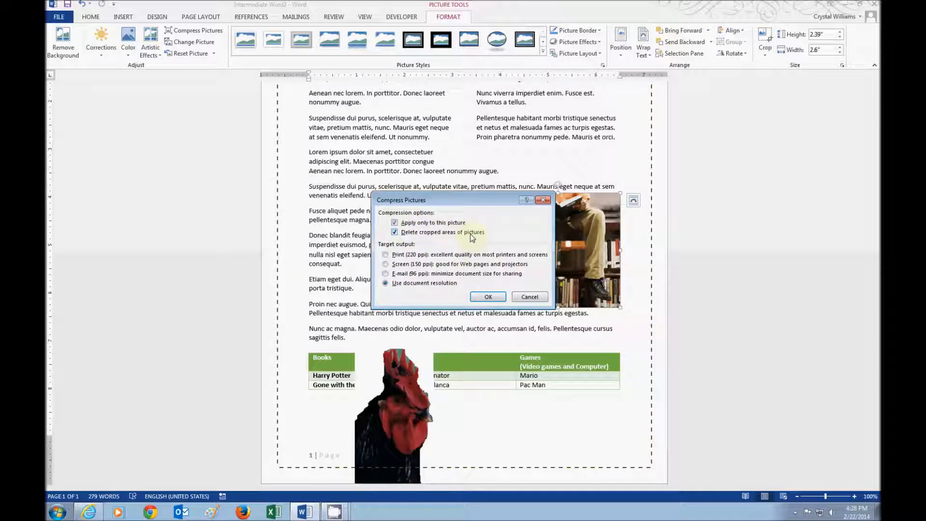
click(395, 223)
click(395, 222)
click(487, 296)
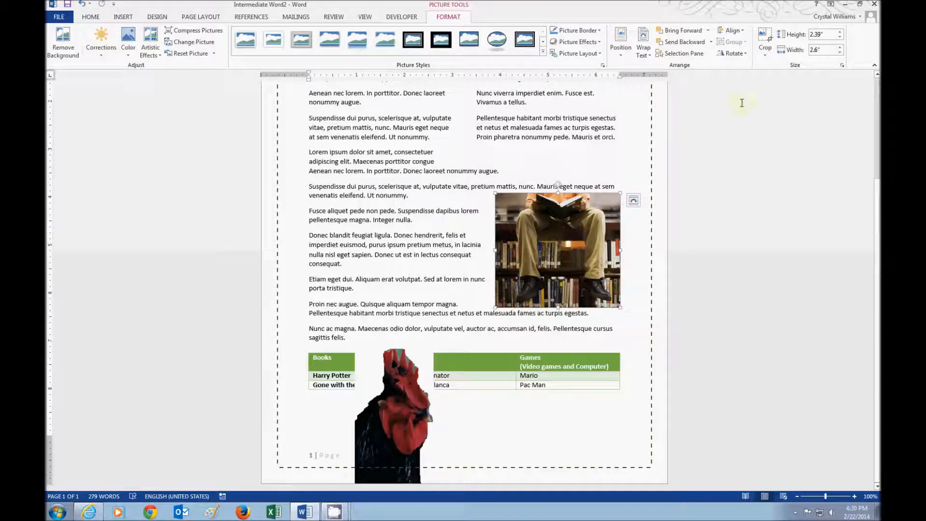
Step: Inspect the compressed library photo in crop mode for any remaining cropped areas
click(767, 36)
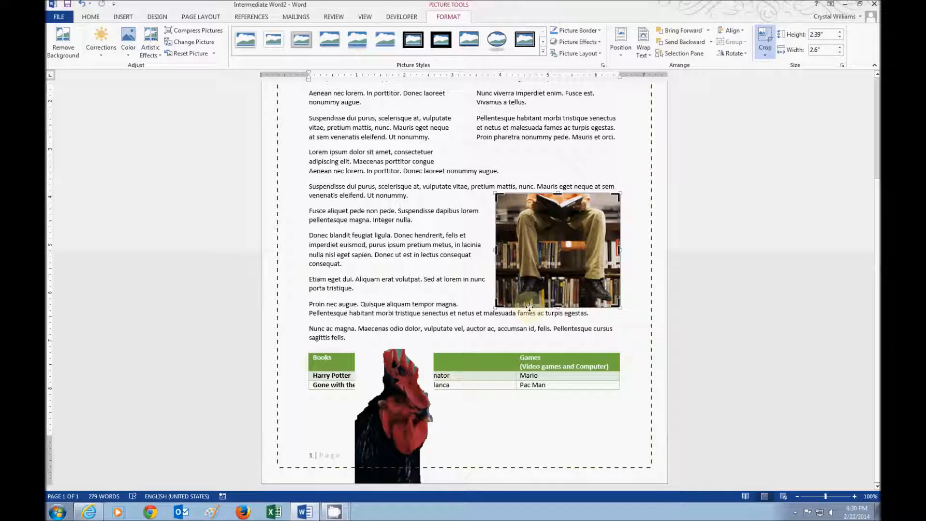
click(765, 38)
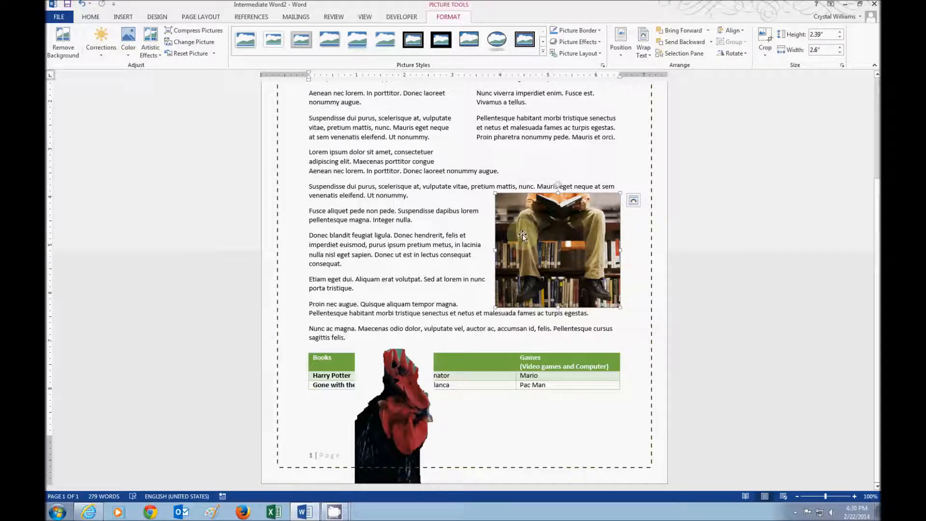
Step: Shrink the chicken picture to about 1.59" high by 0.87" wide and overlap it on the library photo's lower-left corner
drag(394, 375, 409, 204)
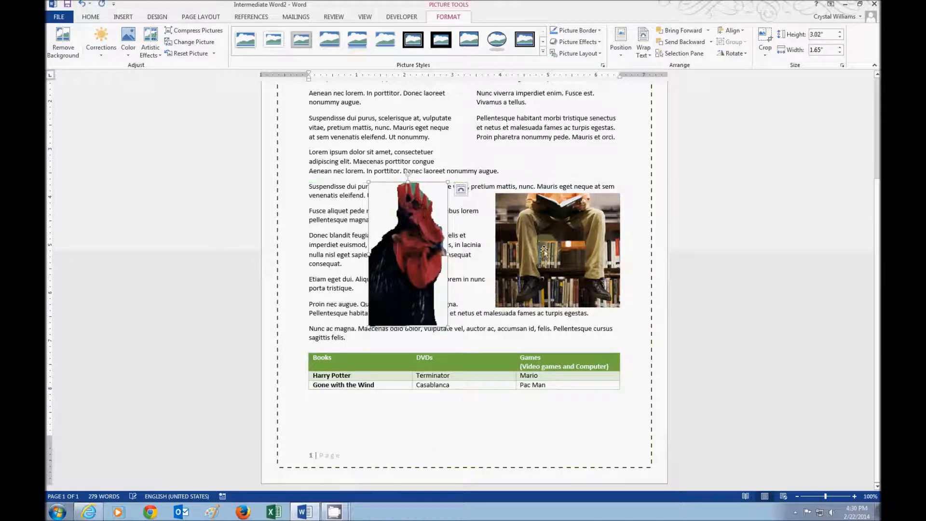
click(534, 220)
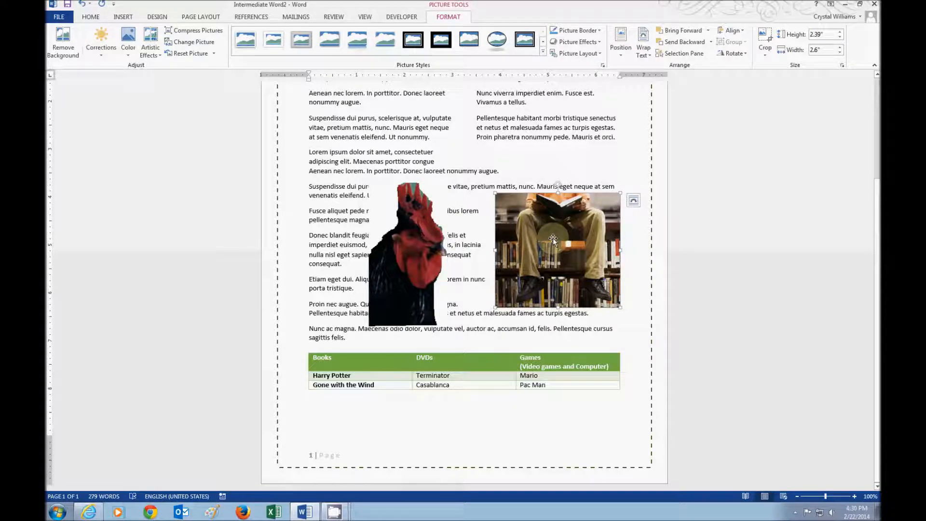
click(400, 236)
drag(449, 326, 571, 208)
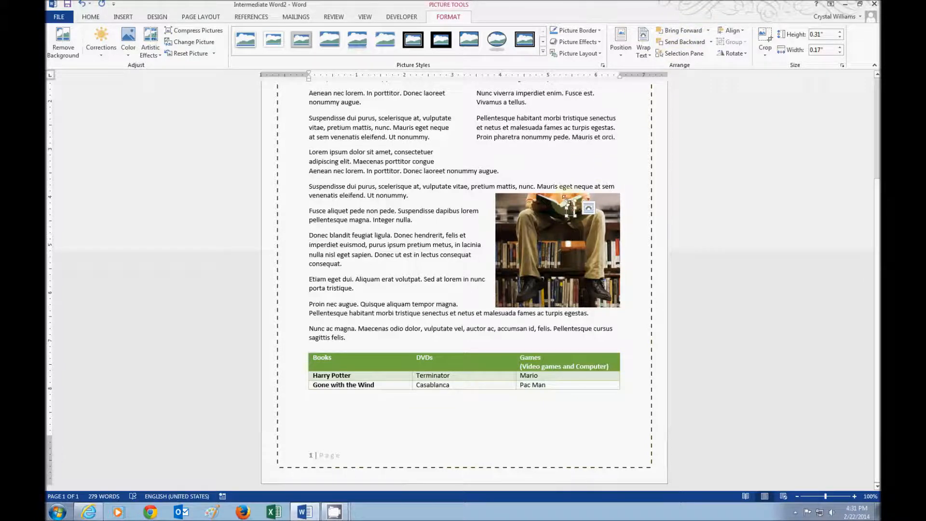
drag(569, 221, 508, 277)
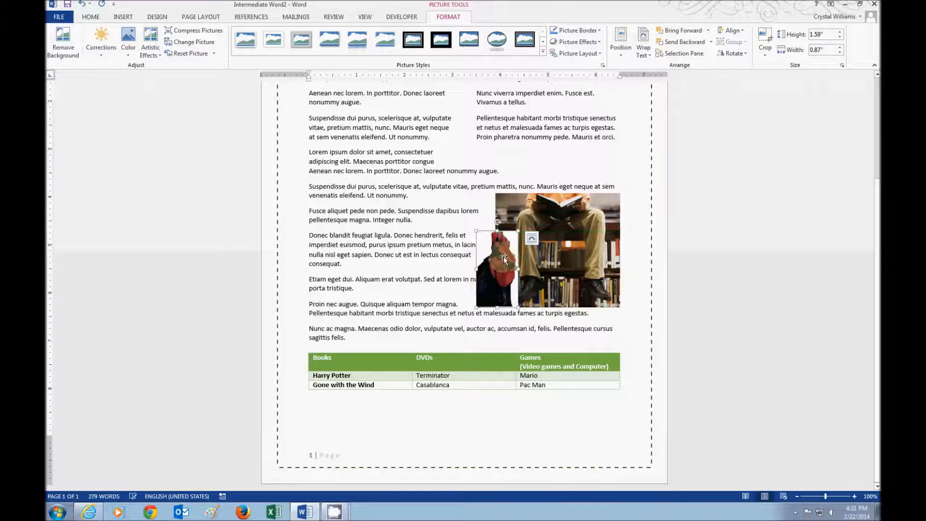
Step: Bring the library photo in front of the chicken picture, and send it backward again
click(519, 221)
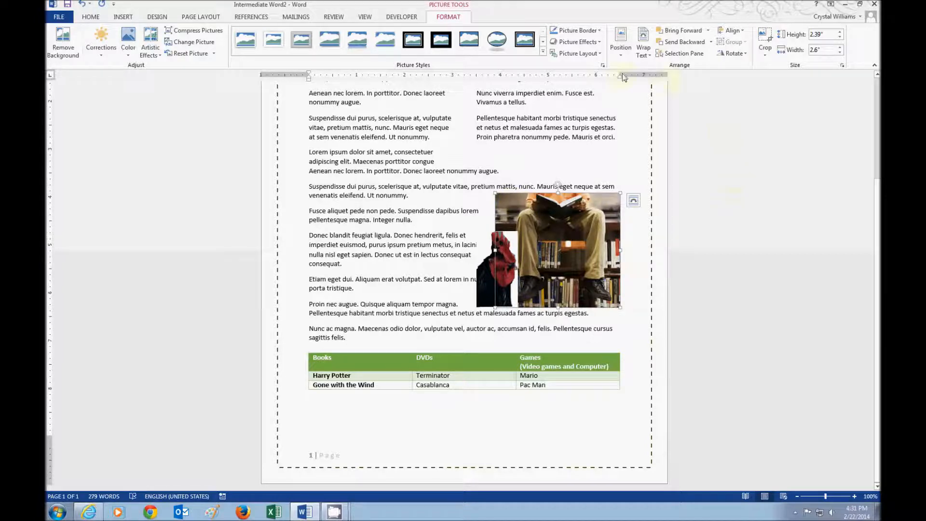
click(679, 30)
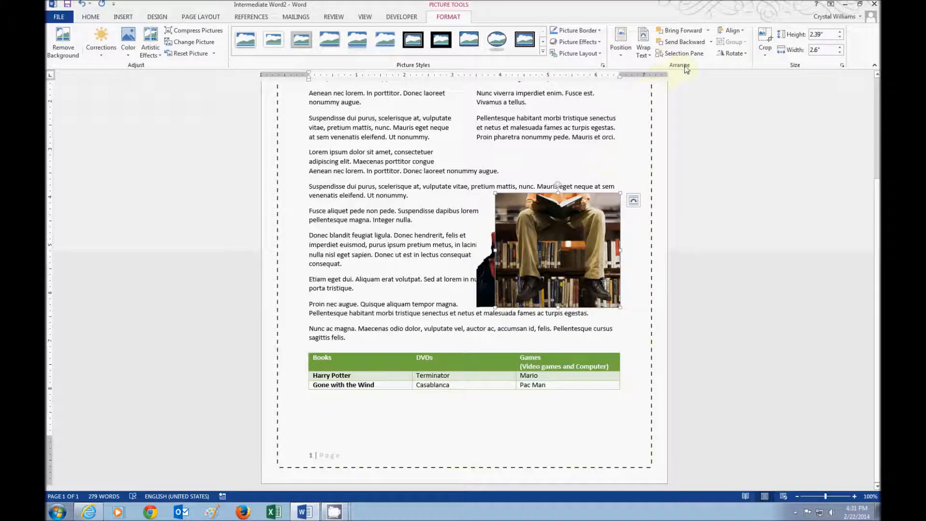
click(679, 43)
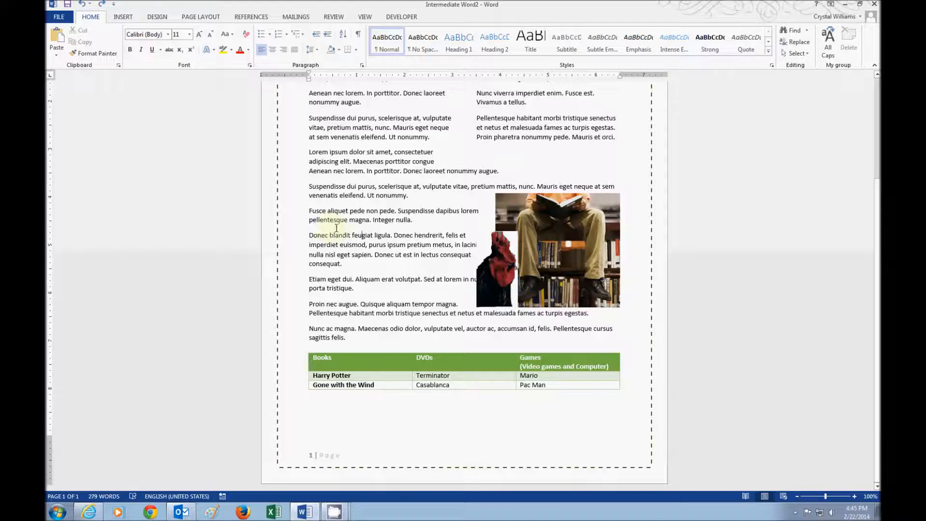
Step: Move the chicken picture off the library photo and insert a page break below the table
drag(497, 262, 457, 401)
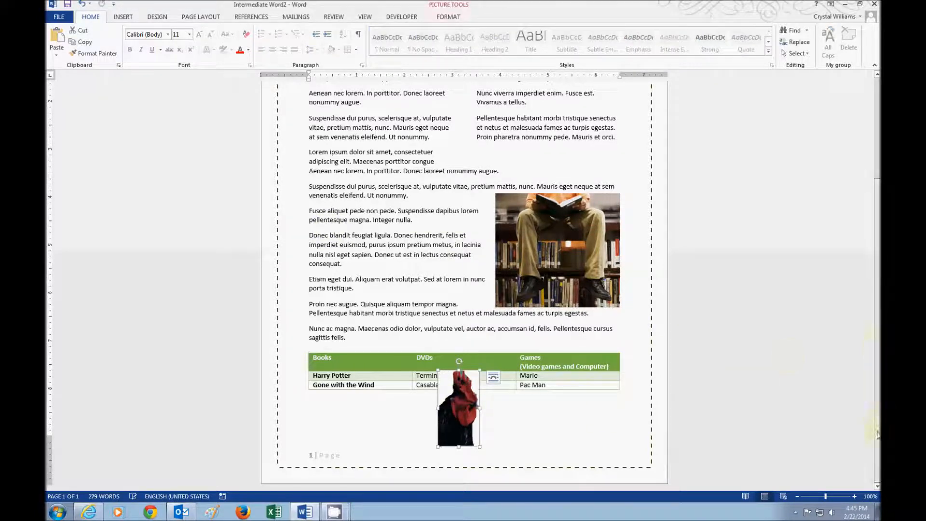
click(422, 413)
key(ctrl+Return)
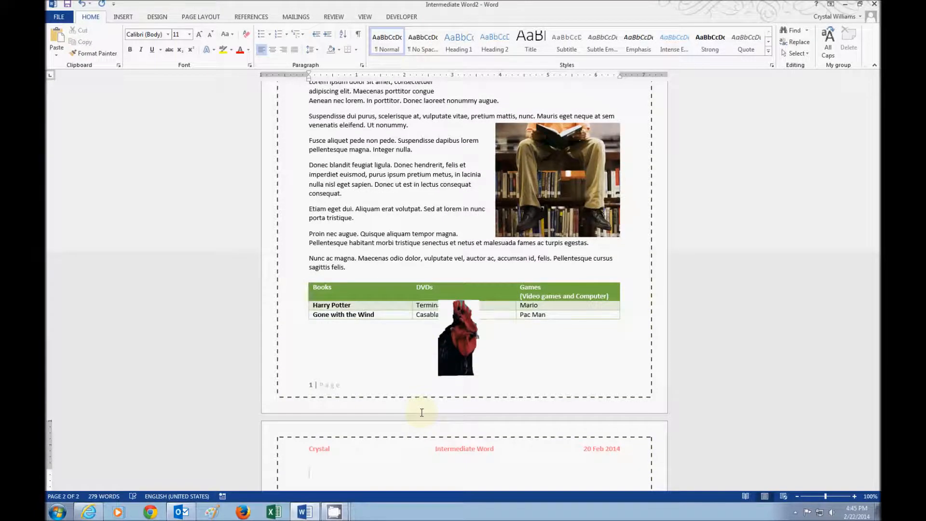
Step: Move the chicken picture onto page 2 and enlarge it to about 4.05" high by 2.21" wide
drag(877, 278, 877, 350)
drag(463, 166, 430, 336)
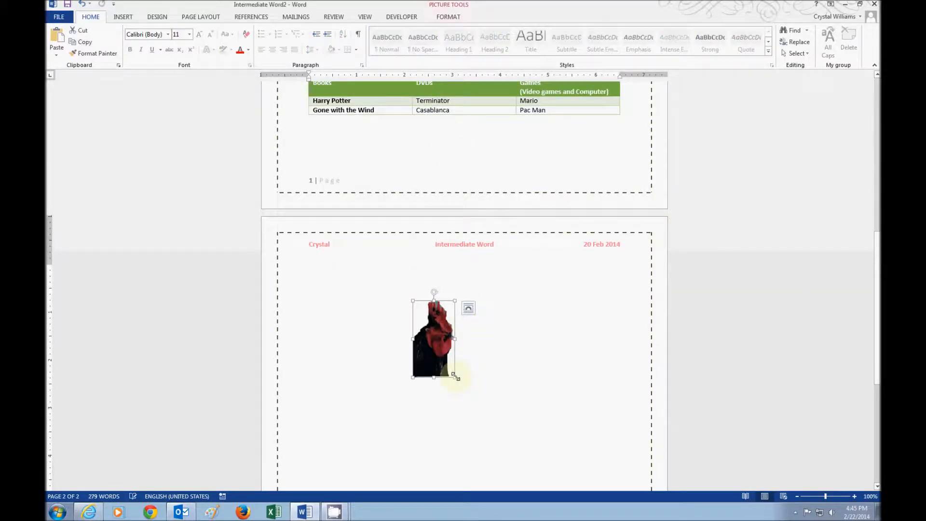
drag(456, 379, 519, 413)
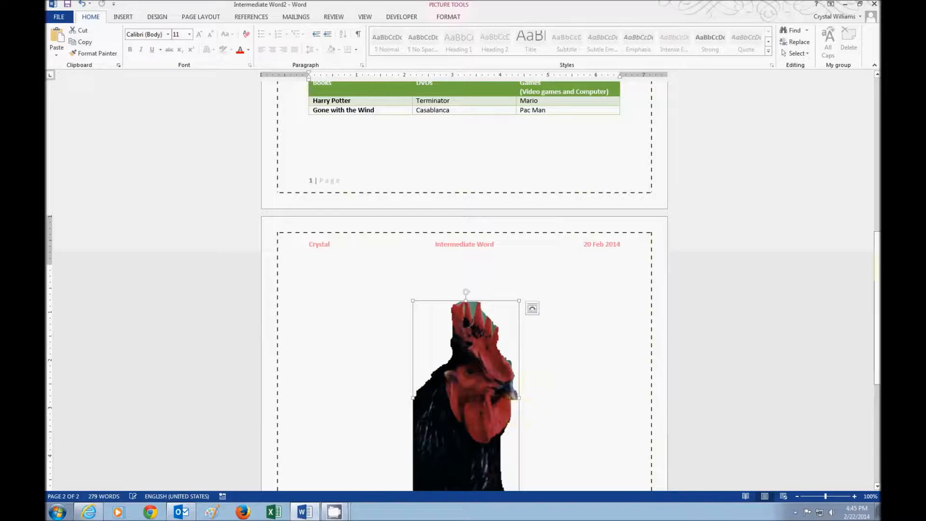
Step: Apply the picture style with a metallic rounded rectangular frame to the chicken picture
drag(878, 240, 878, 299)
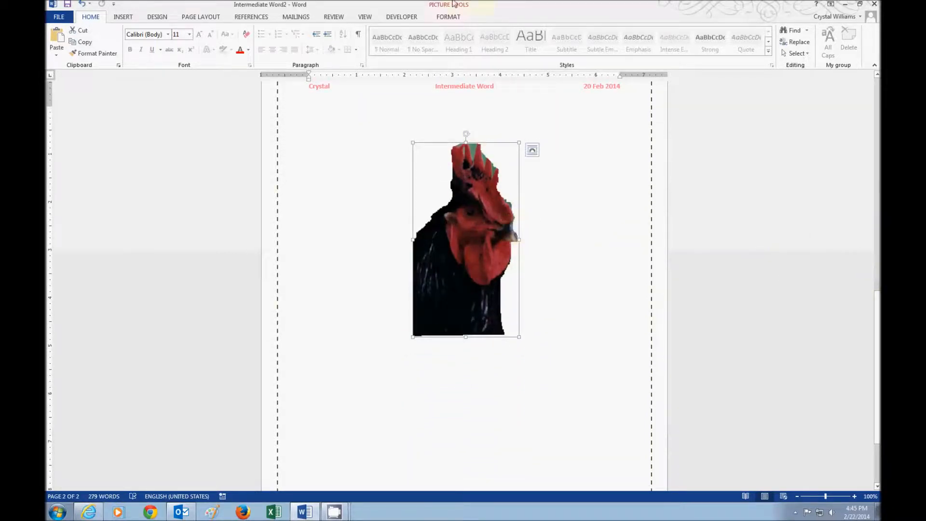
click(443, 7)
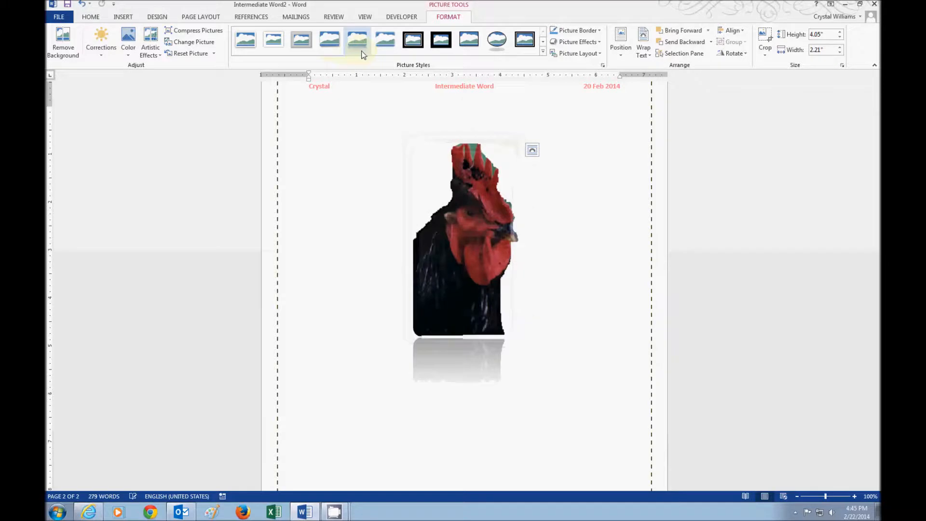
click(543, 54)
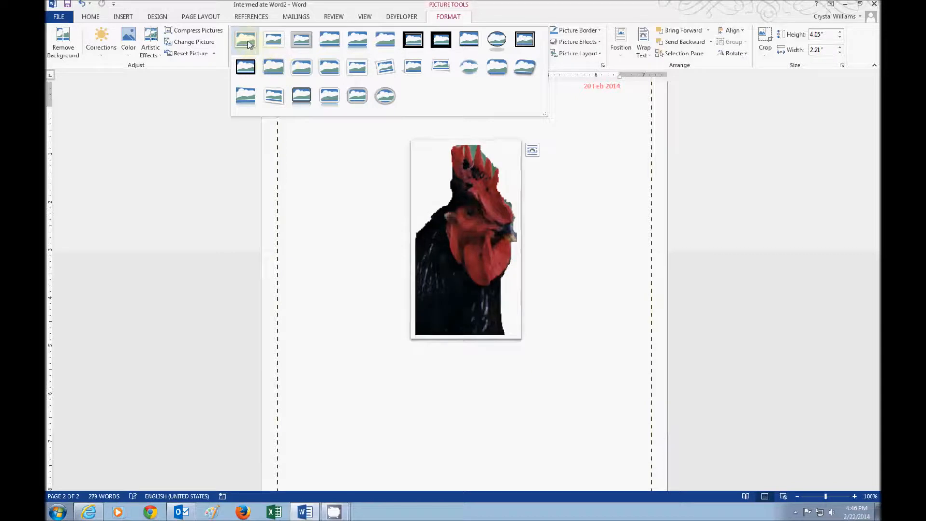
click(365, 99)
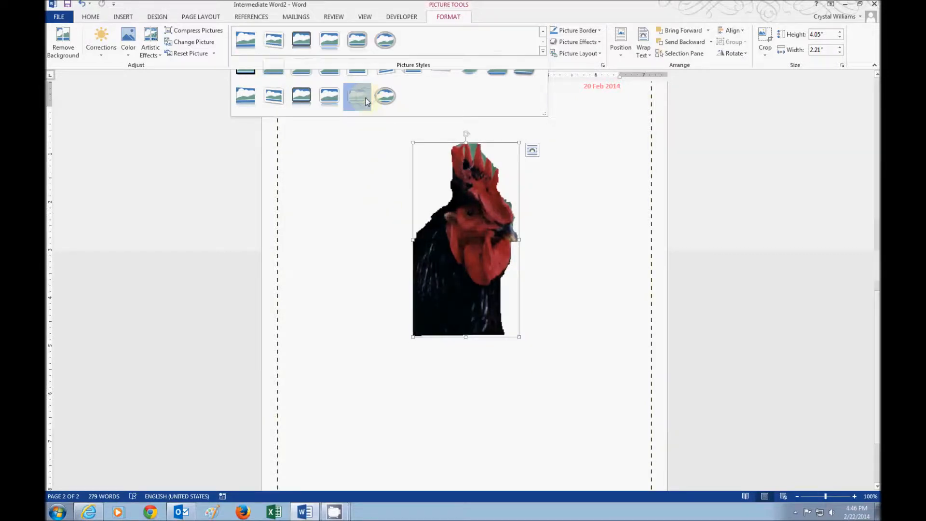
click(357, 259)
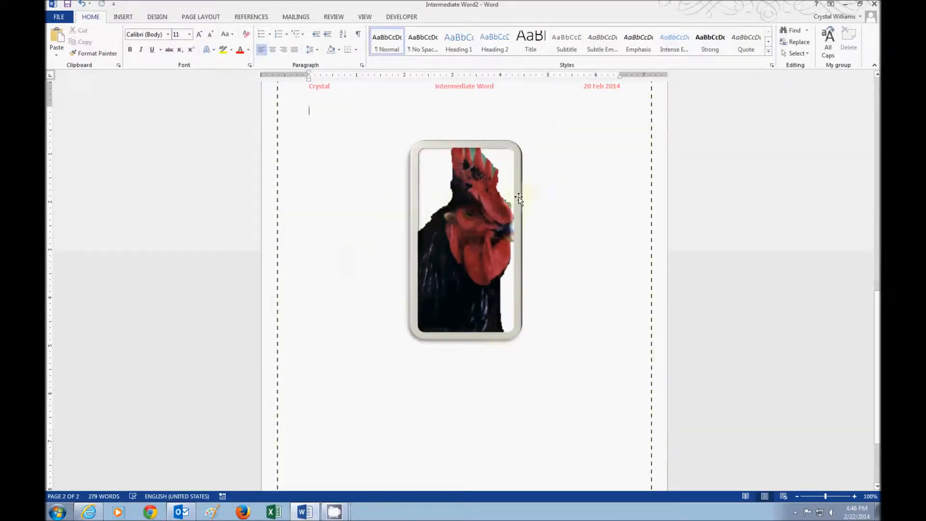
Step: Switch the chicken picture to the picture style with a perspective tilt and a reflection below
click(502, 224)
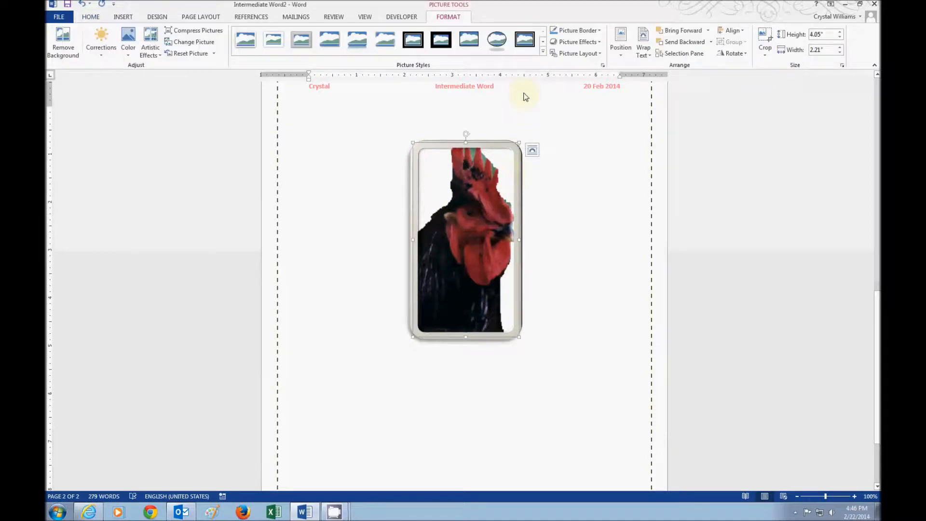
click(525, 39)
click(543, 52)
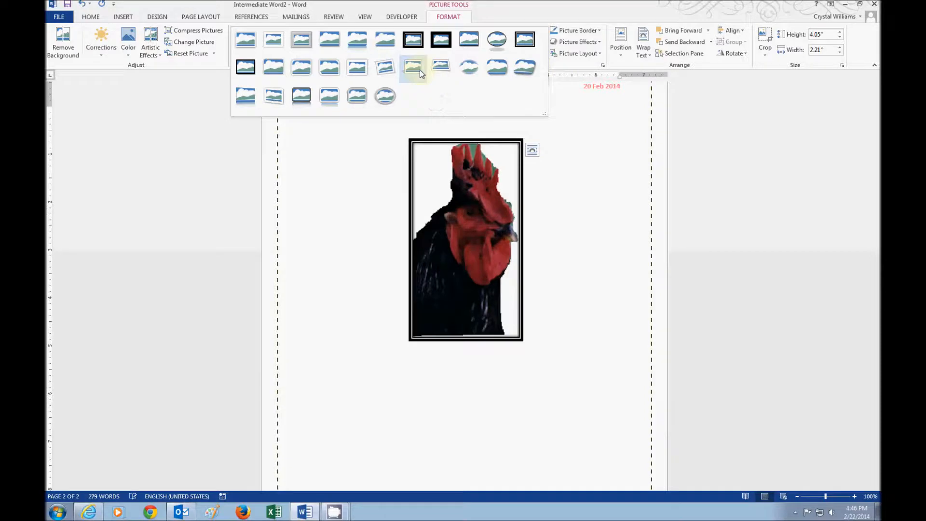
click(242, 98)
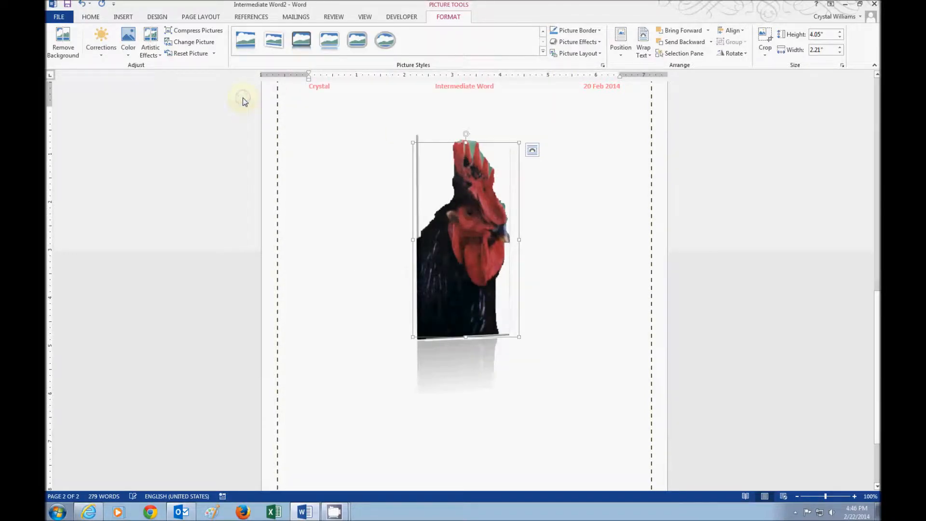
click(354, 186)
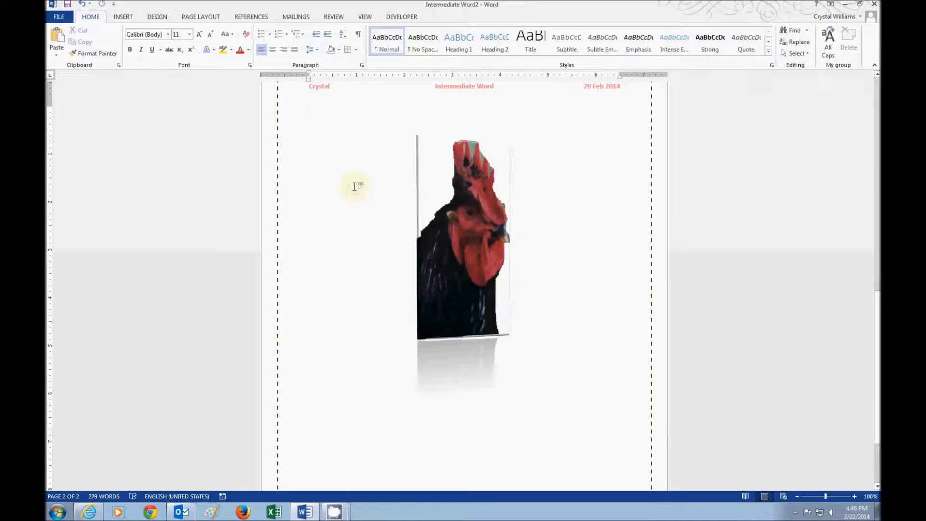
Step: Give the chicken picture a border in the standard purple colour
double_click(454, 191)
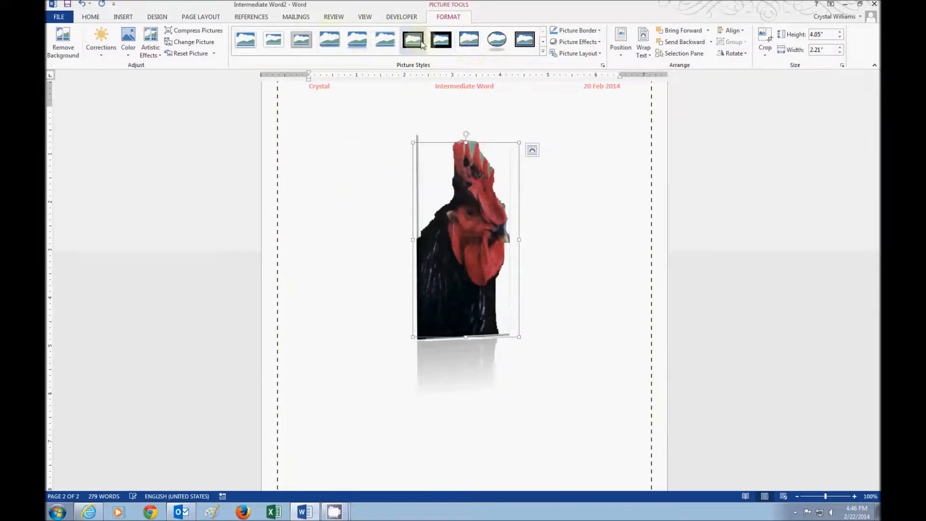
click(566, 31)
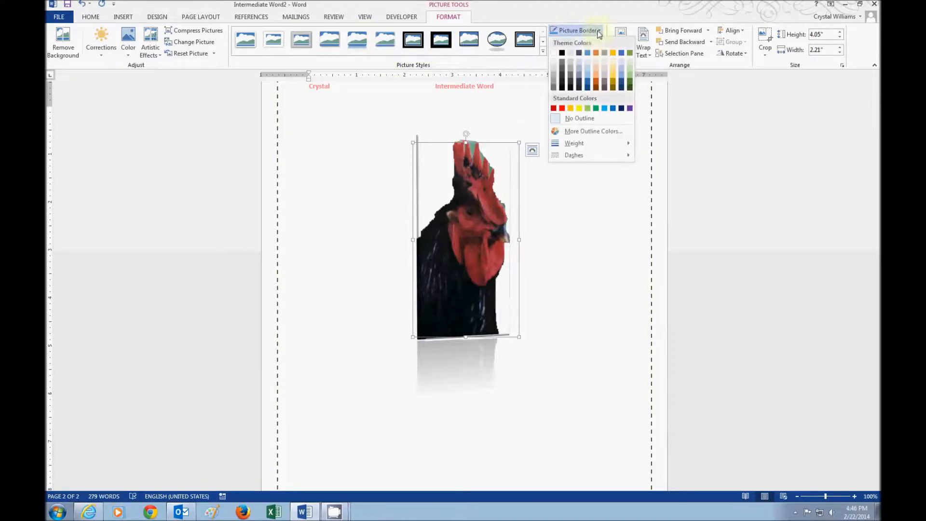
click(629, 108)
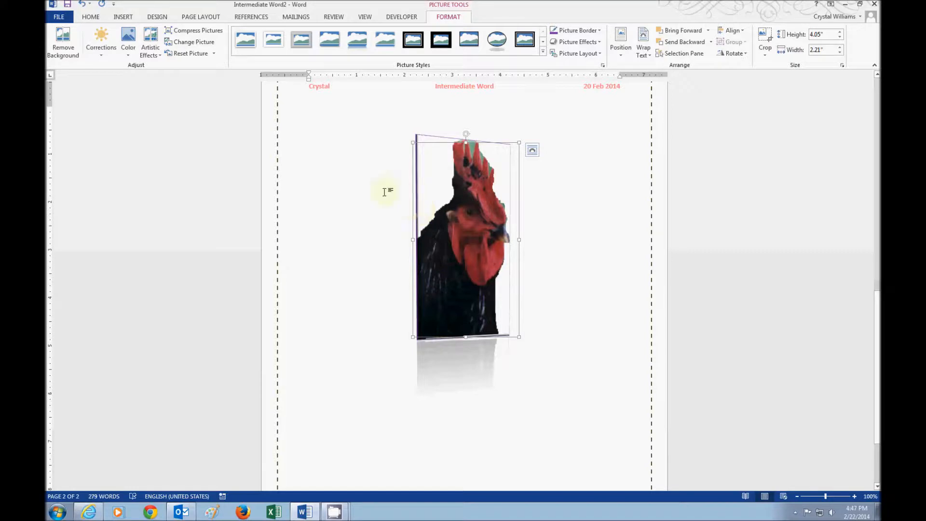
Step: Reset the chicken picture to remove its style and purple border
click(187, 55)
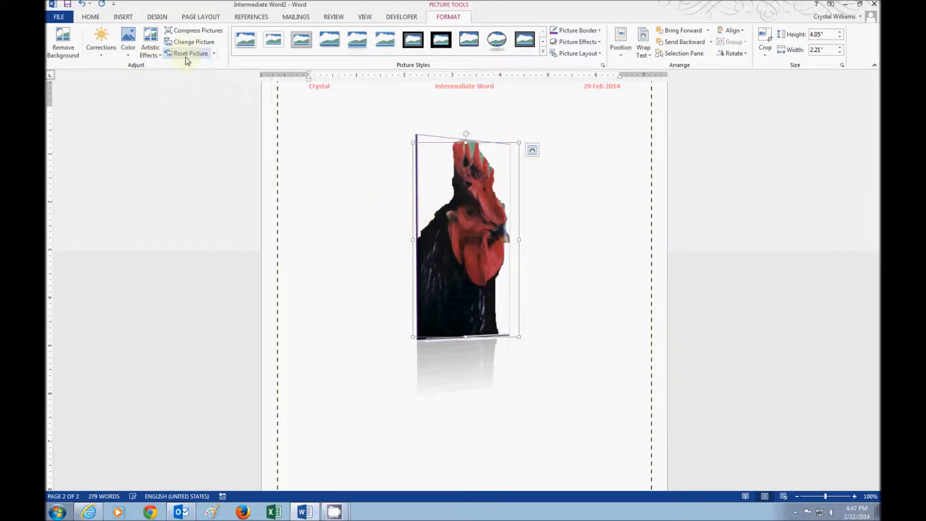
click(346, 284)
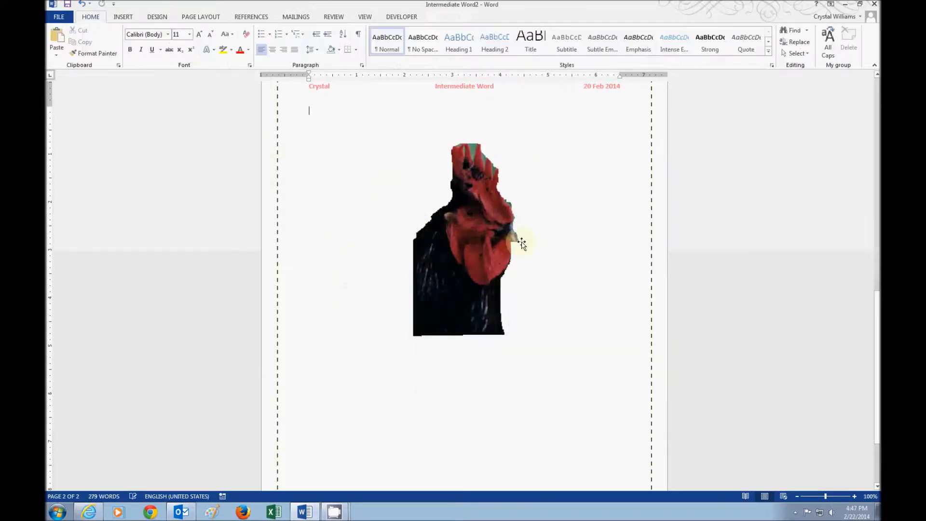
Step: Apply a paint-like artistic effect to the chicken picture and recolor it with the dark variant of Blue, Accent color 5
click(452, 215)
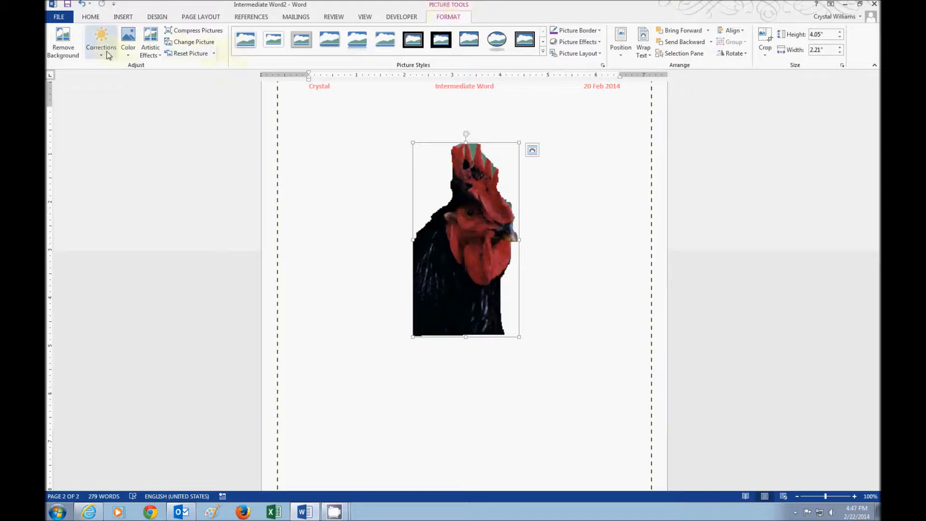
click(152, 54)
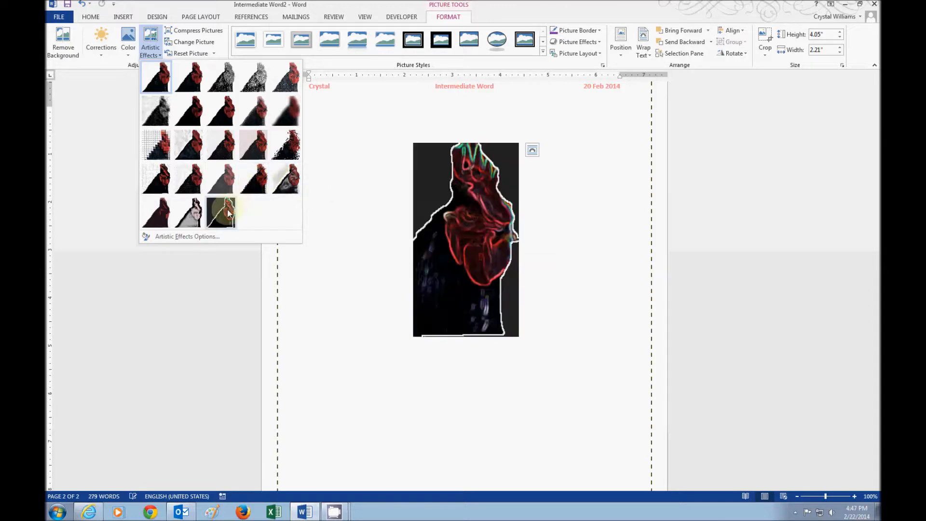
click(228, 118)
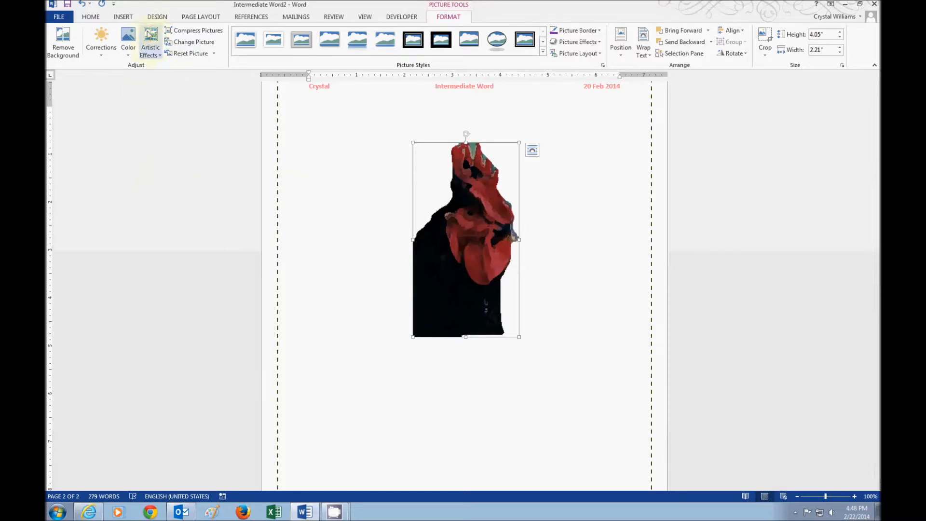
click(130, 48)
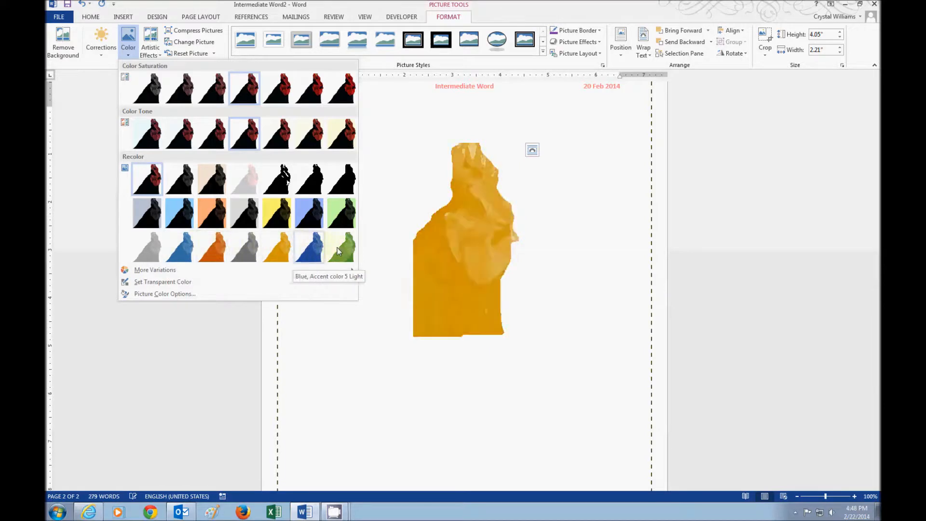
click(318, 218)
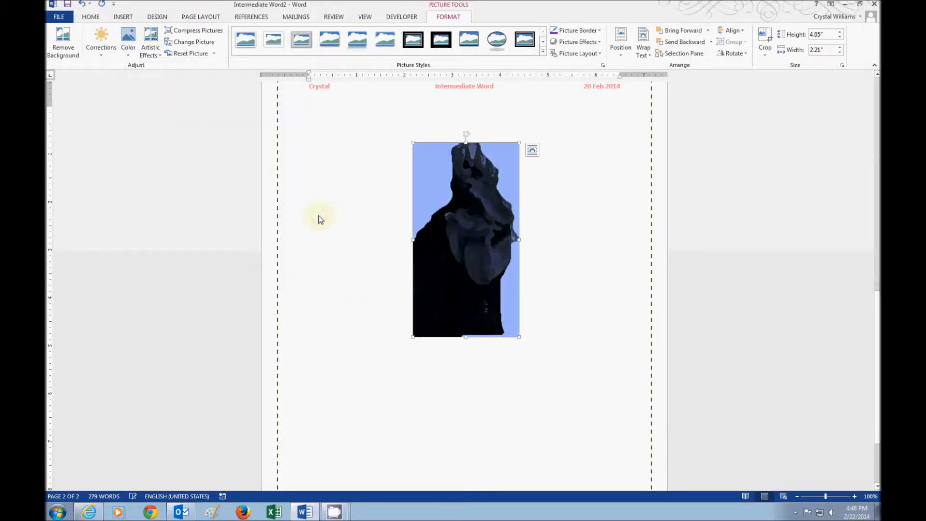
Step: Apply a brighter, lower-contrast correction preset to the chicken picture and enlarge it to about 5.33" high by 2.91" wide
click(103, 54)
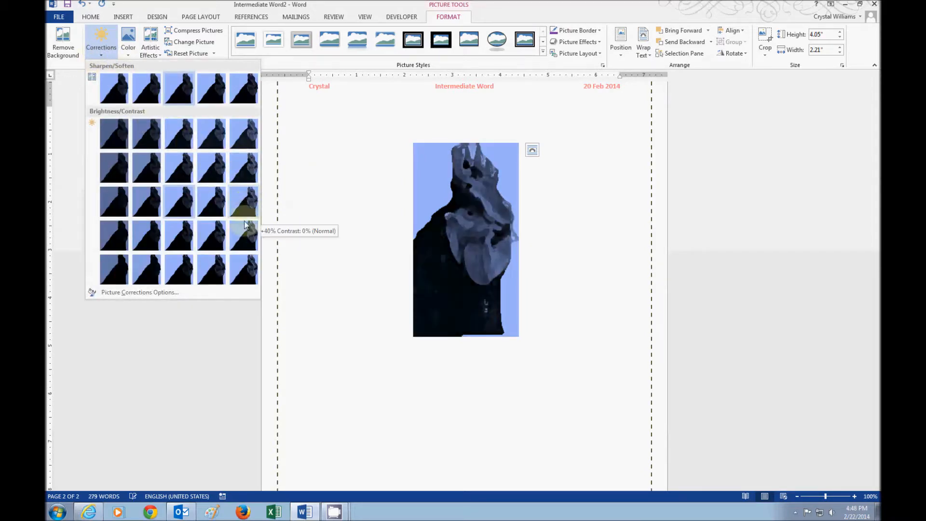
click(213, 147)
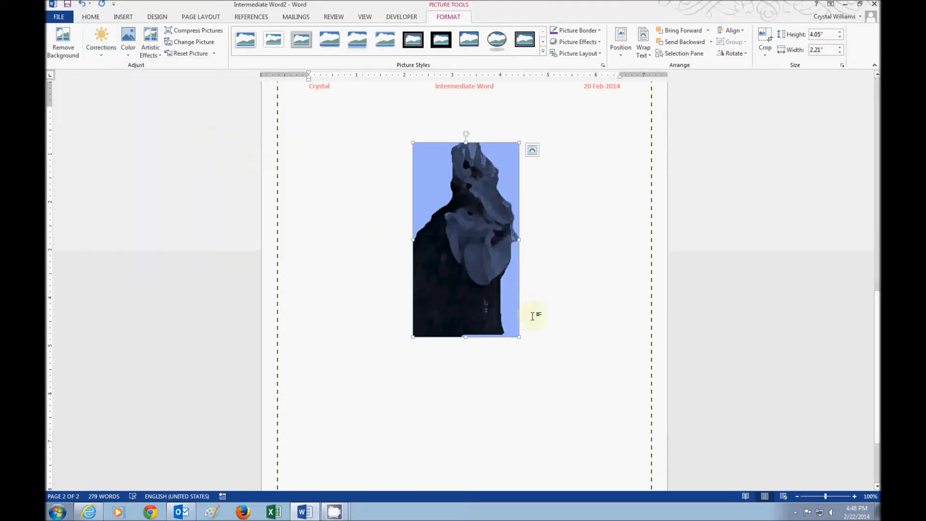
drag(519, 336, 552, 398)
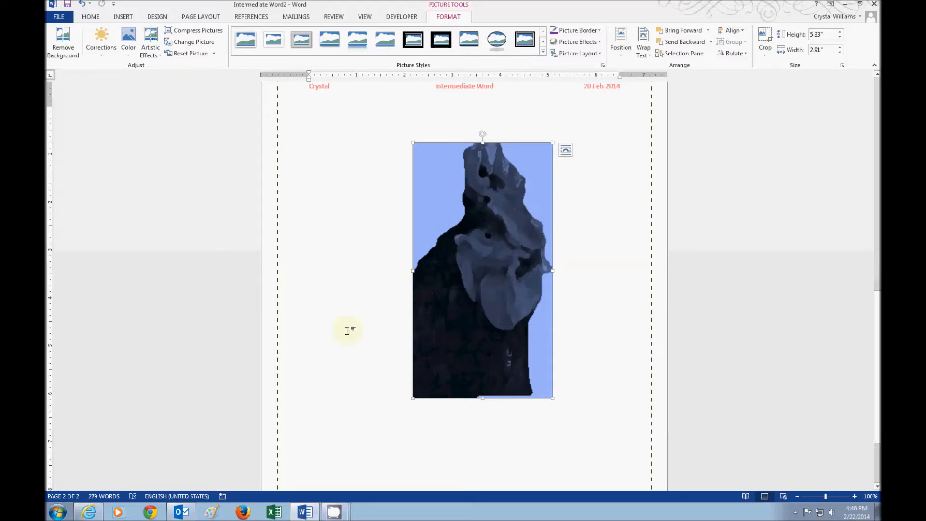
Step: View the original chicken image file in the Pictures library, and close the folder window
click(57, 511)
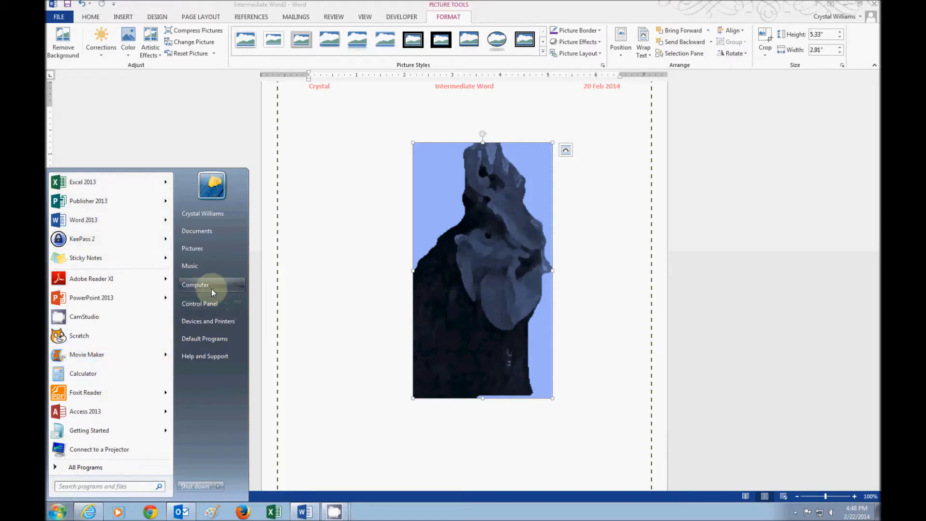
click(208, 247)
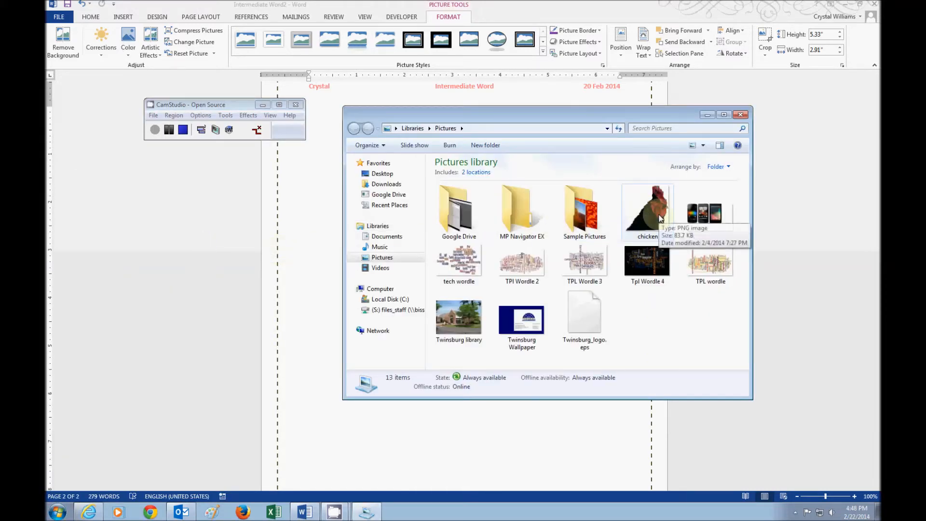
click(740, 114)
Step: Reset the enlarged chicken picture to remove its artistic effect, recoloring and brightness correction
click(323, 140)
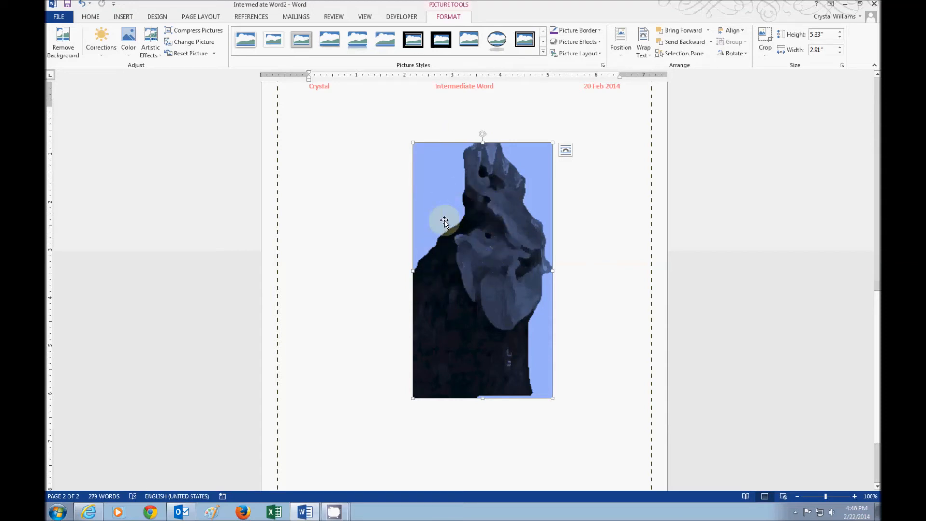
click(182, 54)
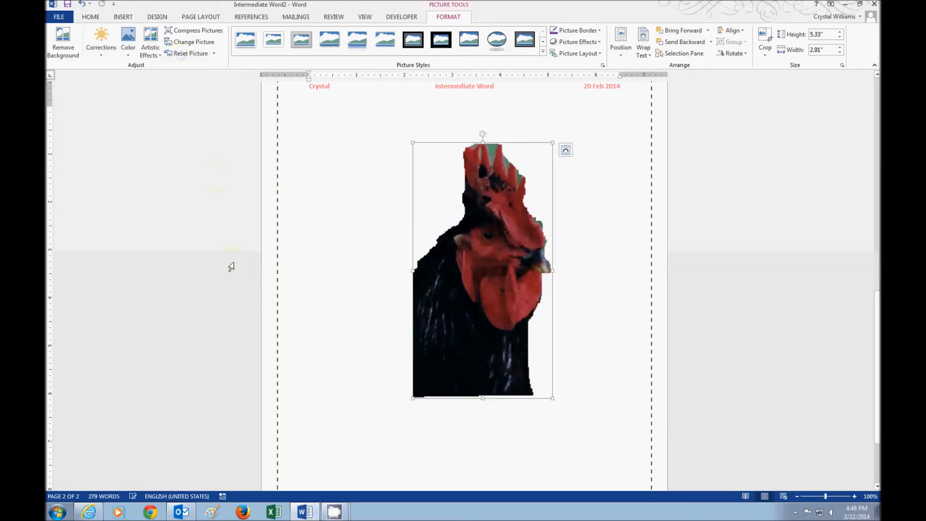